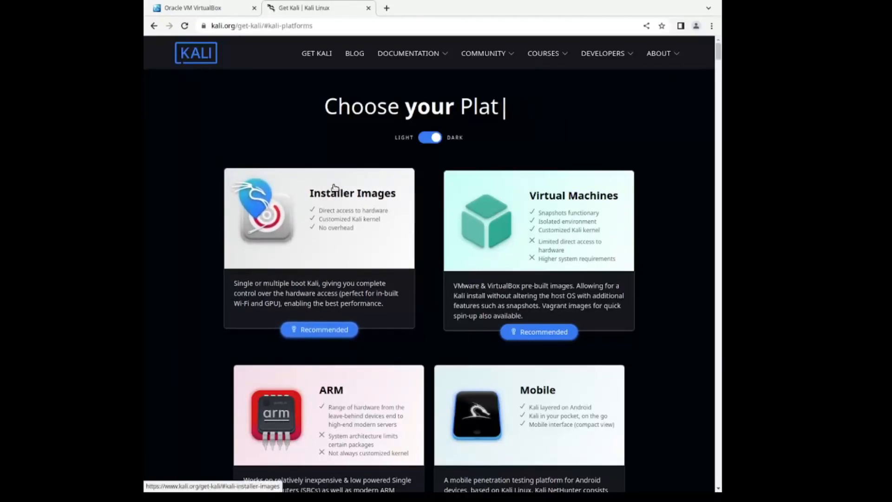
Open the Kali Linux installer images and review the 64-bit options, including Weekly, Everything and NetInstaller.
click(319, 292)
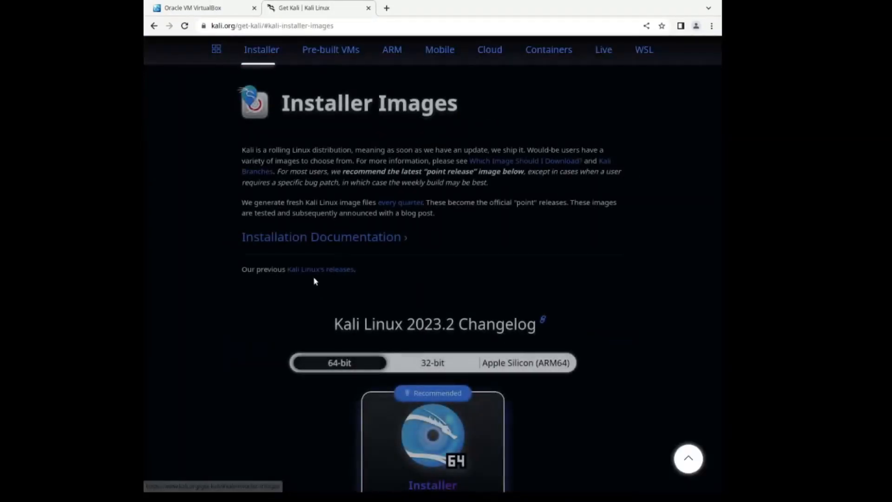
scroll(320, 386, down, 6)
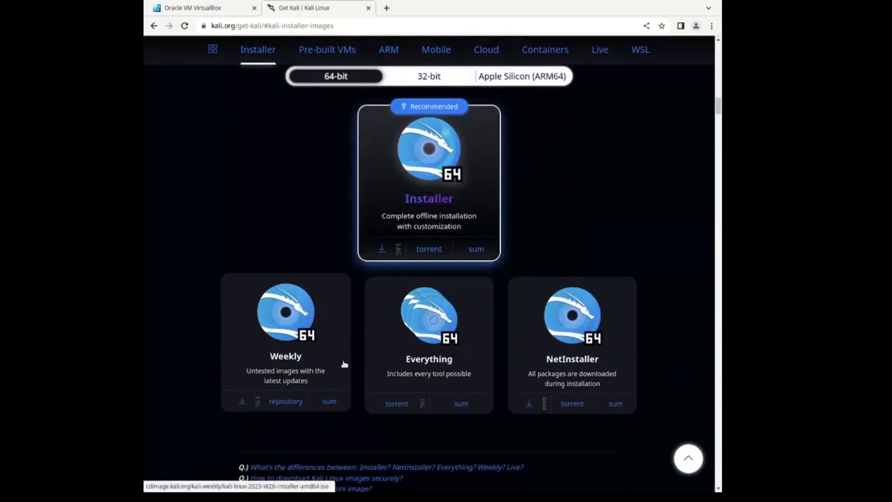
scroll(656, 266, down, 1)
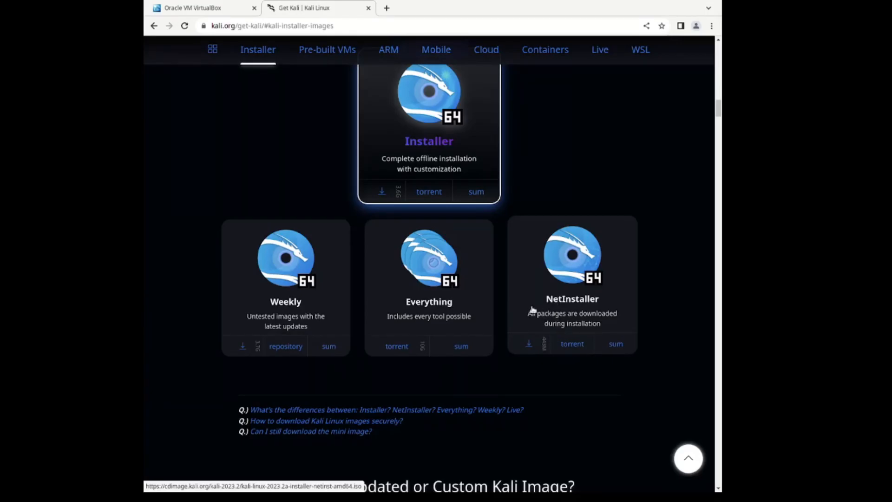
Download the VirtualBox 7.0.8 package for Windows hosts from virtualbox.org, and open the Linux distributions downloads.
click(206, 10)
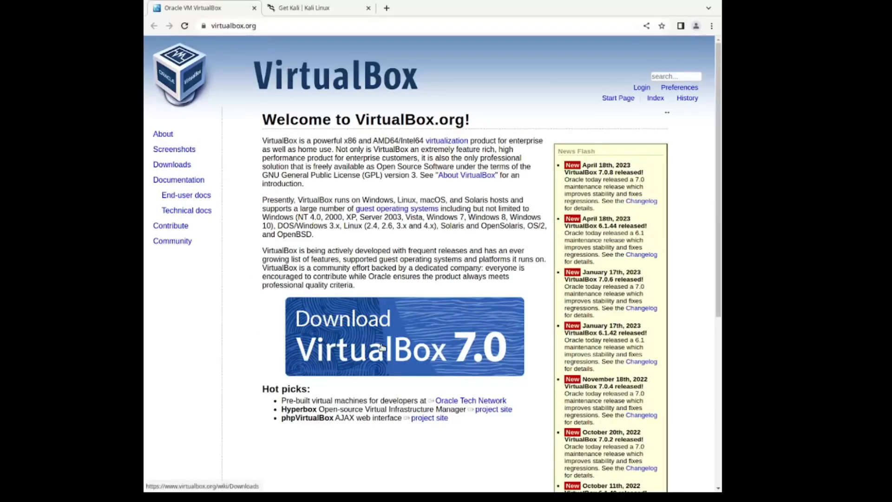
click(375, 359)
drag(351, 237, 339, 231)
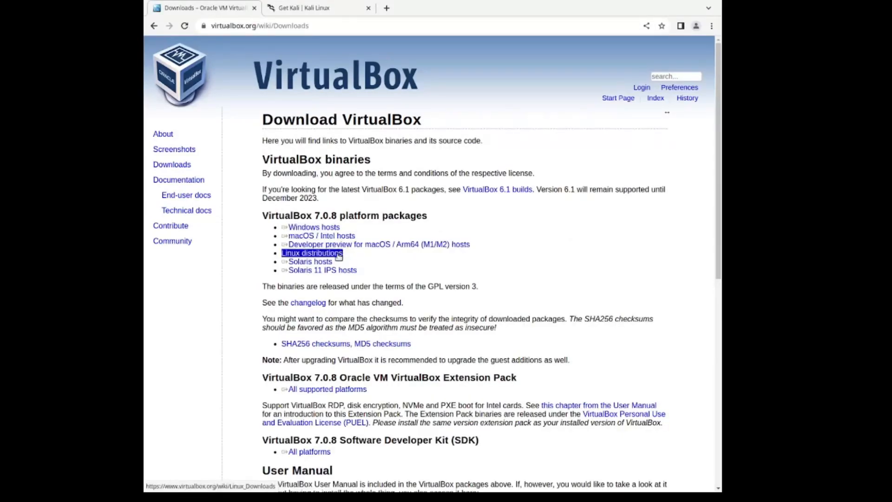
click(328, 230)
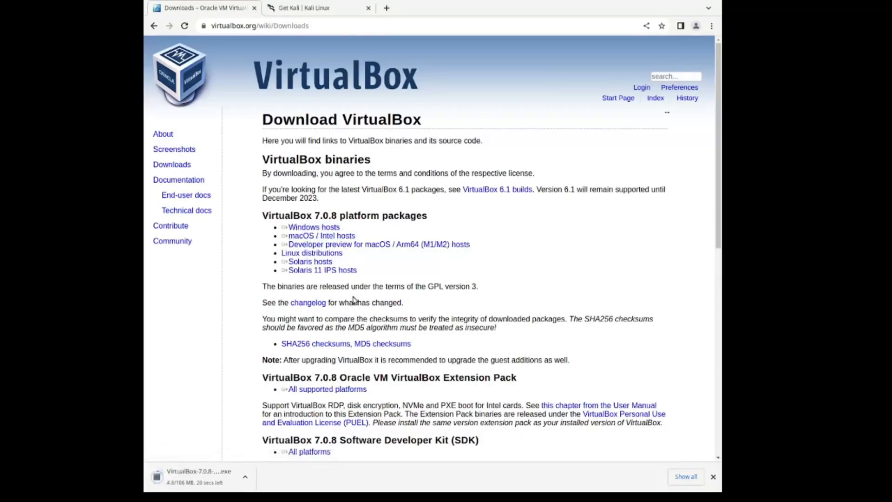
click(713, 476)
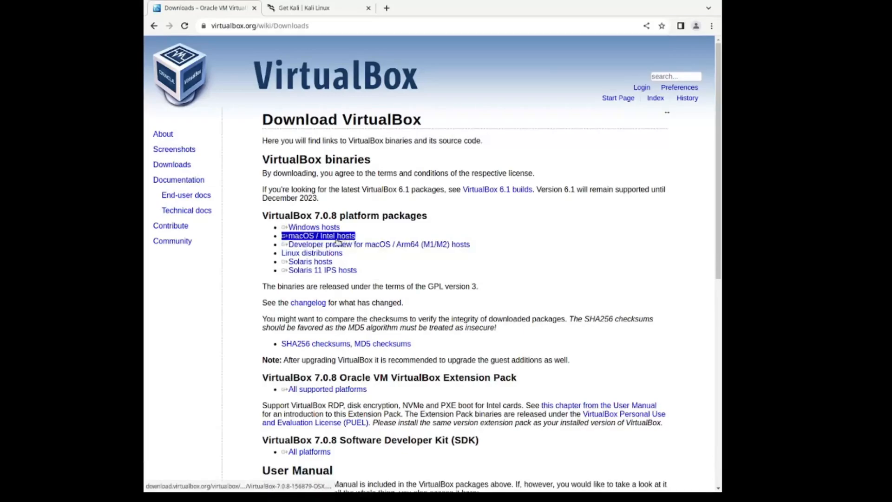
click(333, 254)
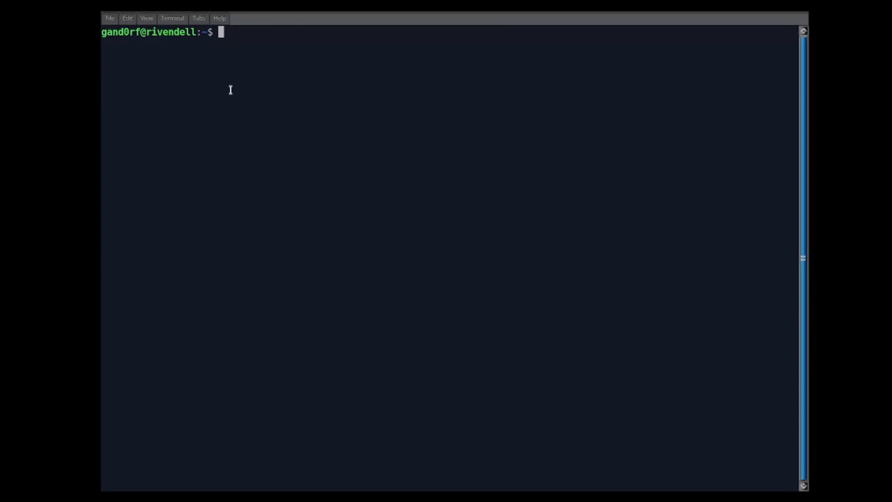
Draft the command "sudo apt install virtualbox" in the terminal without running it.
text(sudo ap t)
key(BackSpace)
key(BackSpace)
text(t instal)
key(BackSpace)
text(l )
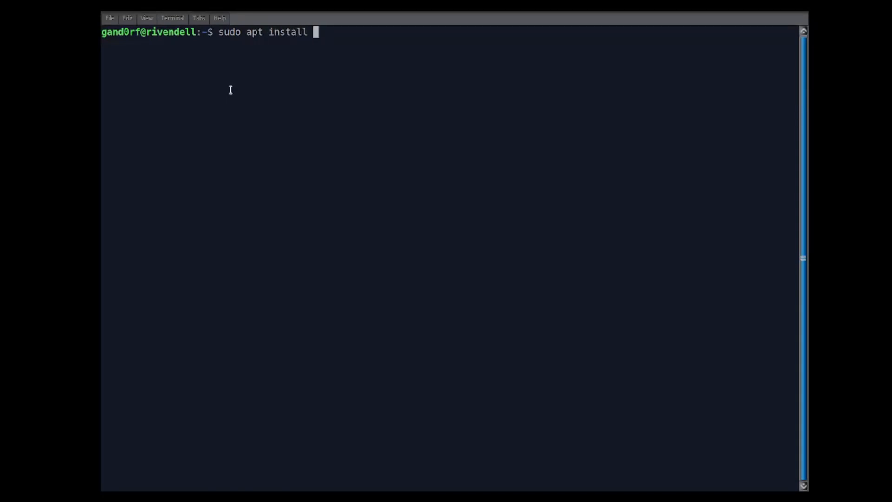
text(virtualbox)
key(BackSpace)
key(BackSpace)
key(BackSpace)
key(BackSpace)
key(BackSpace)
key(BackSpace)
key(BackSpace)
key(BackSpace)
key(BackSpace)
key(BackSpace)
key(BackSpace)
key(BackSpace)
key(BackSpace)
key(BackSpace)
key(BackSpace)
key(BackSpace)
key(BackSpace)
key(BackSpace)
key(BackSpace)
key(BackSpace)
key(alt+Tab)
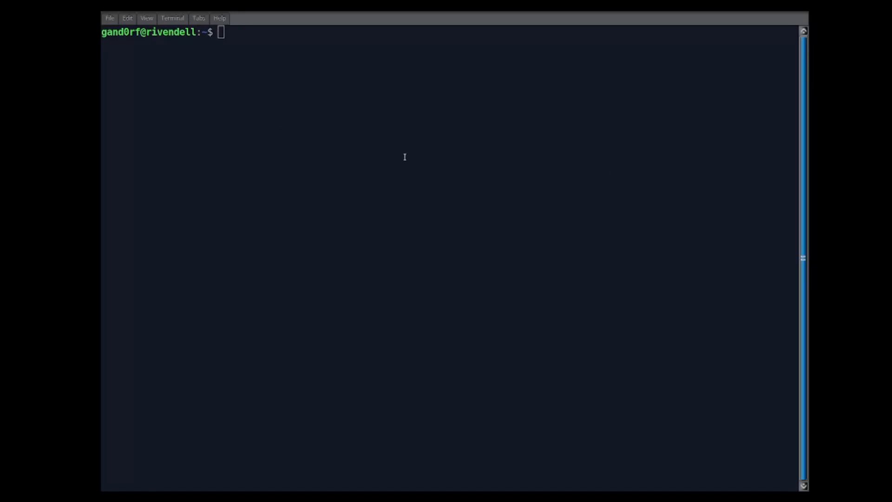
Paste the wget command that saves Oracle's VirtualBox signing key to /usr/share/keyrings/oracle-virtualbox-2016.gpg, and cancel it without running.
click(181, 159)
text(wget -O- https://www.virtualbox.org/download/oracle_vbox_2016.asc | sudo gpg --dearmor --yes --output /usr/share/keyrings/oracle-virtualbox-2016.gpg)
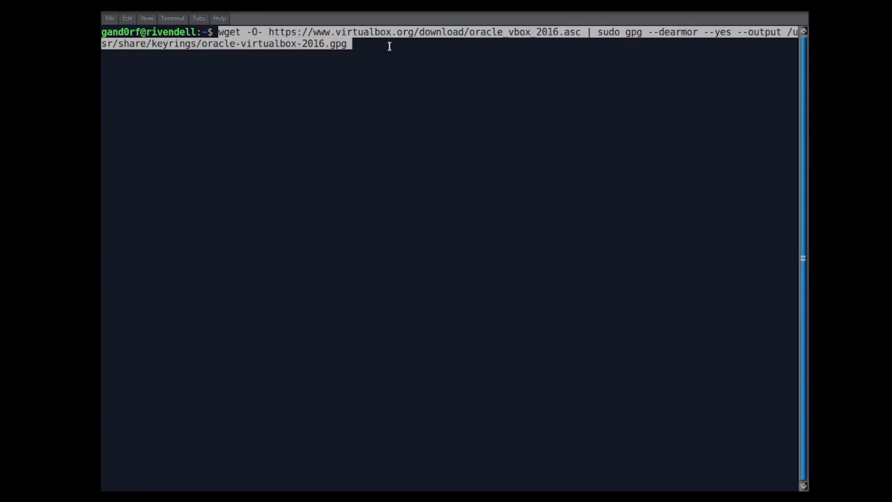
key(Return)
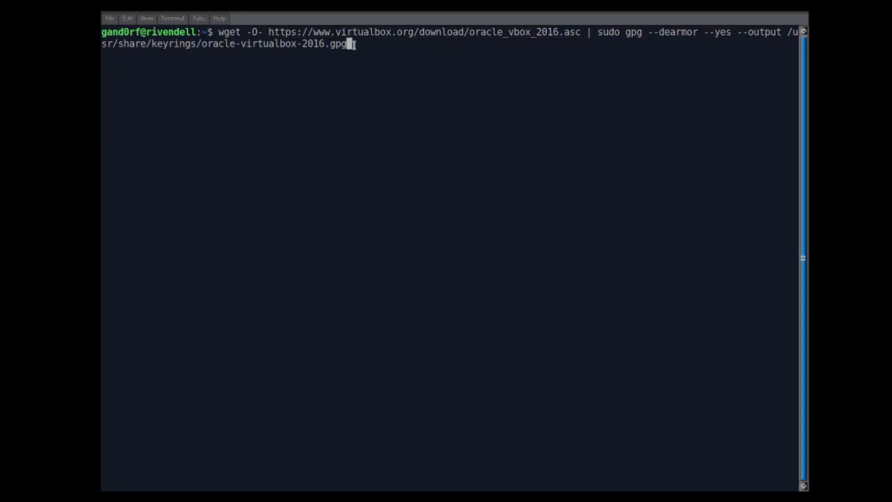
key(ctrl+c)
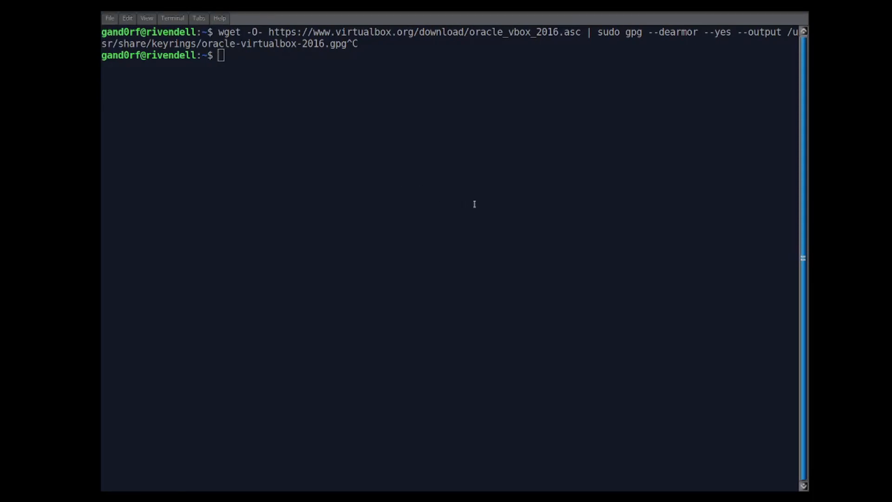
Paste the echo command that writes the VirtualBox Debian repository to /etc/apt/sources.list.d/virtualbox.list, and cancel it without running.
click(195, 196)
key(ctrl+shift+v)
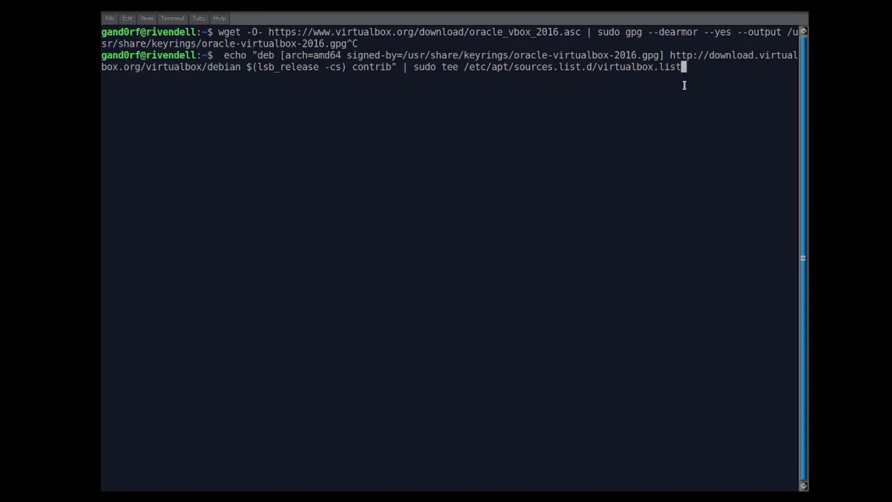
key(ctrl+c)
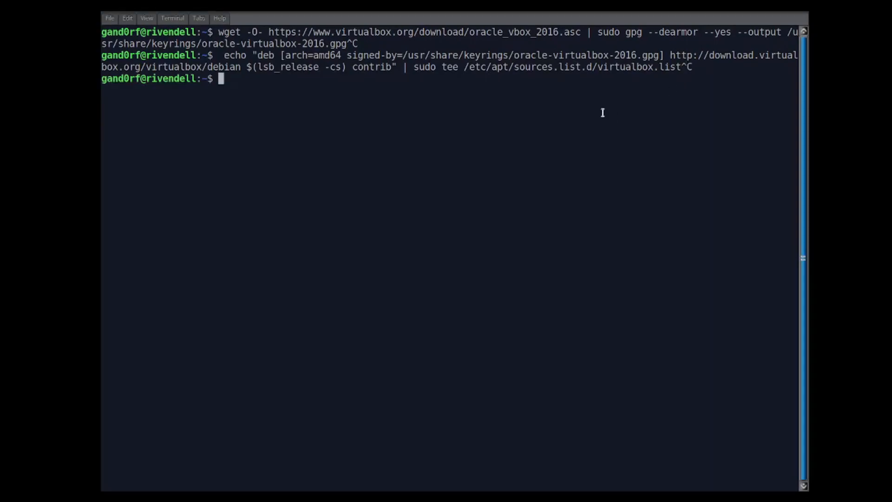
Enter the command "sudo apt install virtualbox-7.0" in the terminal and cancel it without running.
text(sudo apt get)
text( insta)
key(BackSpace)
key(BackSpace)
key(BackSpace)
key(BackSpace)
key(BackSpace)
key(BackSpace)
key(BackSpace)
key(BackSpace)
key(BackSpace)
key(BackSpace)
text(install virtua)
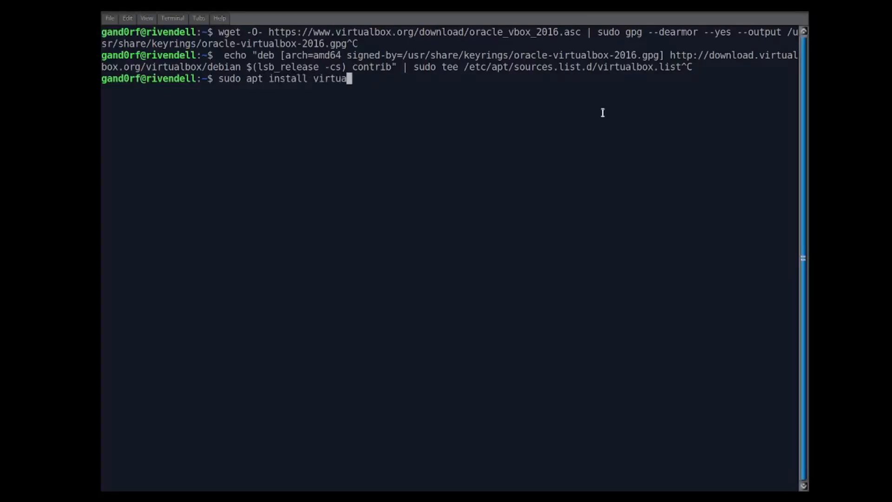
text(lbox-7.0)
key(ctrl+c)
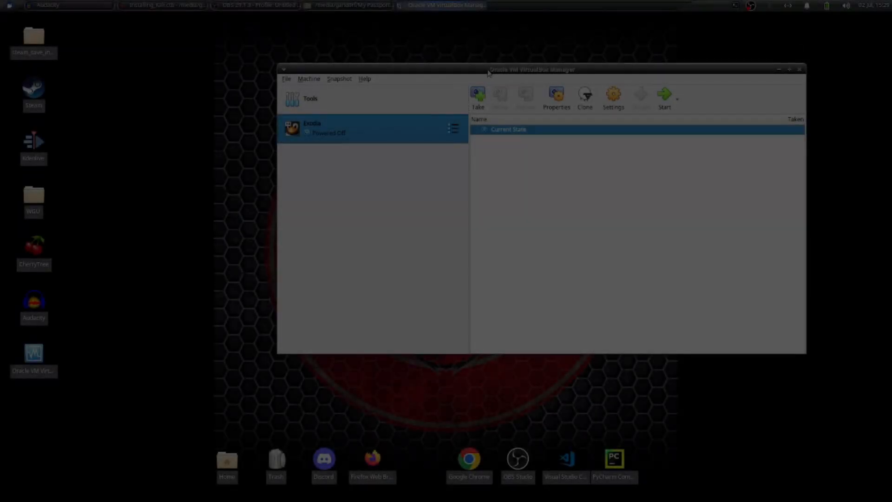
Start creating a new virtual machine in VirtualBox Manager and name it Kali-YT.
drag(487, 72, 411, 104)
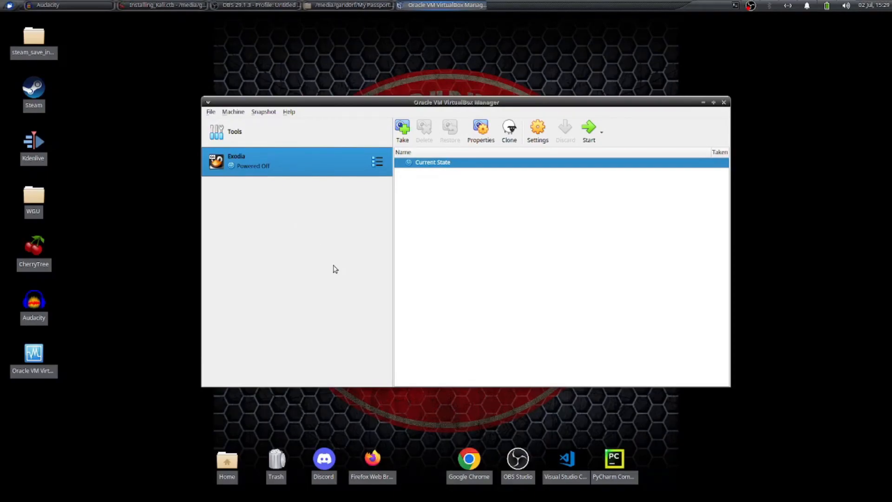
click(232, 113)
click(240, 126)
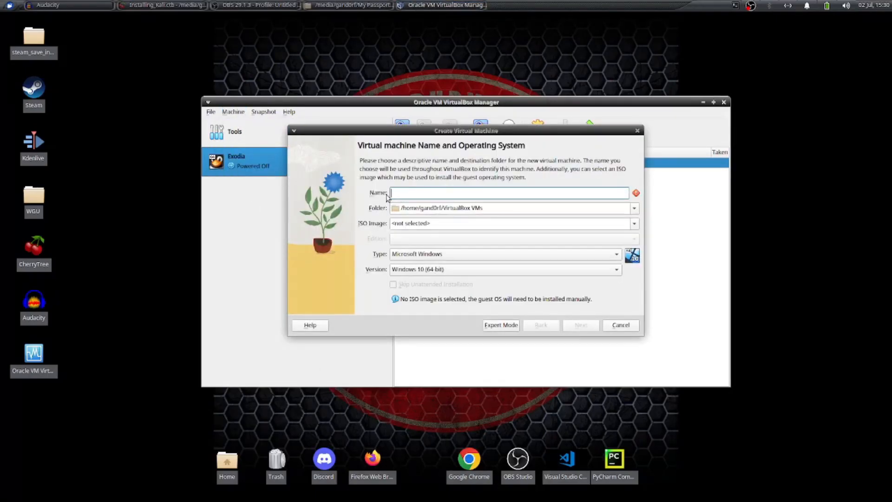
text(Kali-YT)
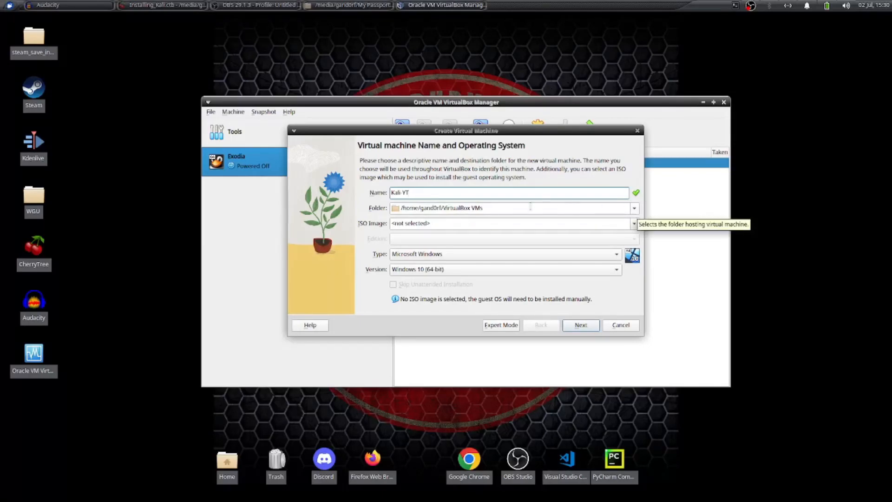
Set the virtual machine's folder to VirtualBoxVMs on the My Passport drive.
click(634, 209)
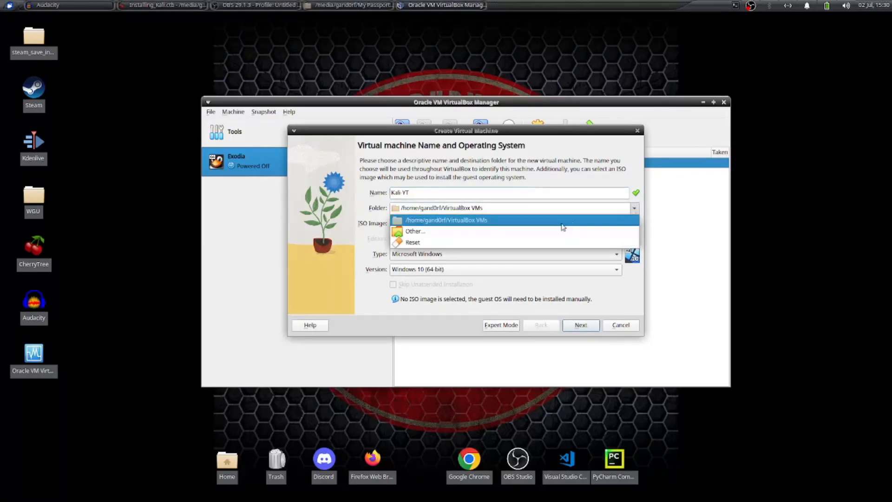
click(481, 233)
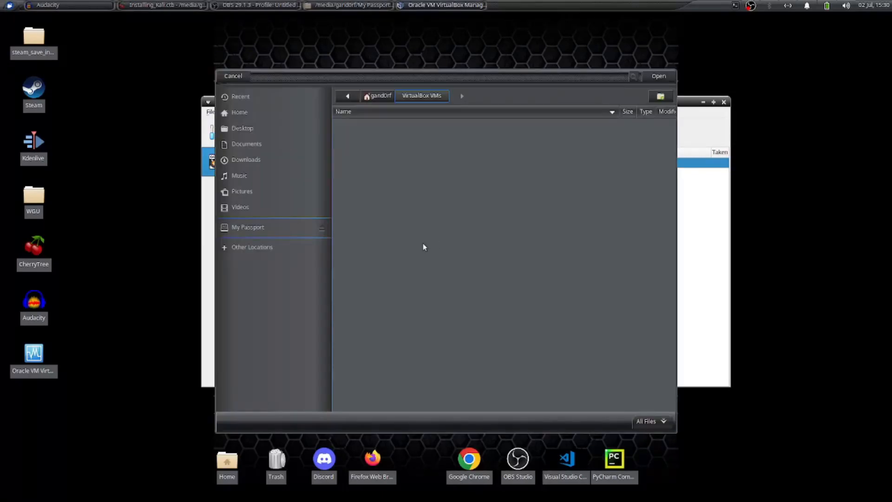
click(239, 226)
scroll(432, 265, down, 5)
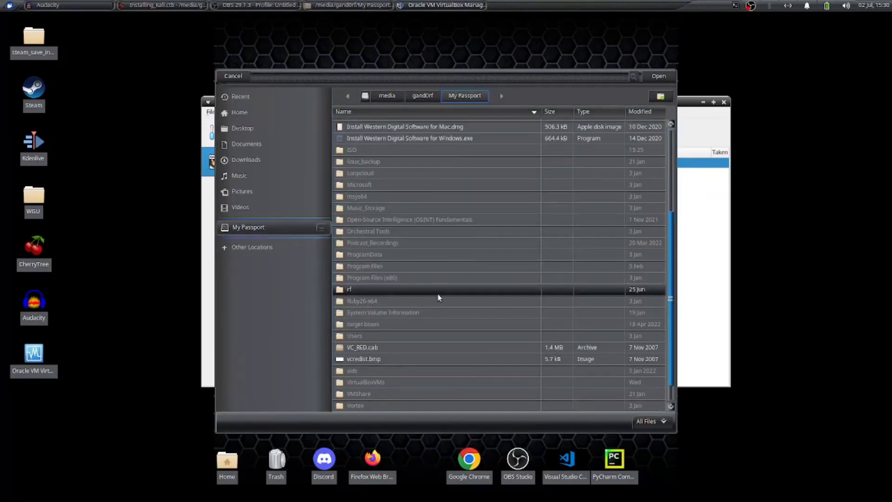
double_click(382, 383)
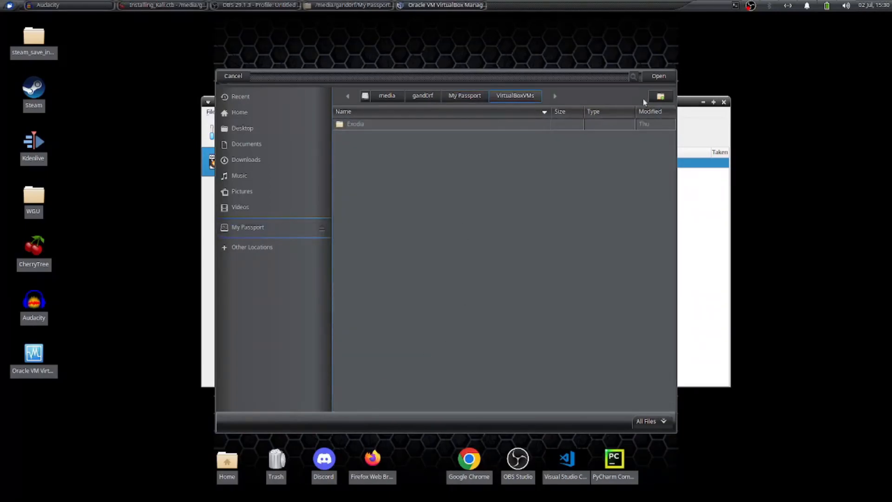
click(659, 78)
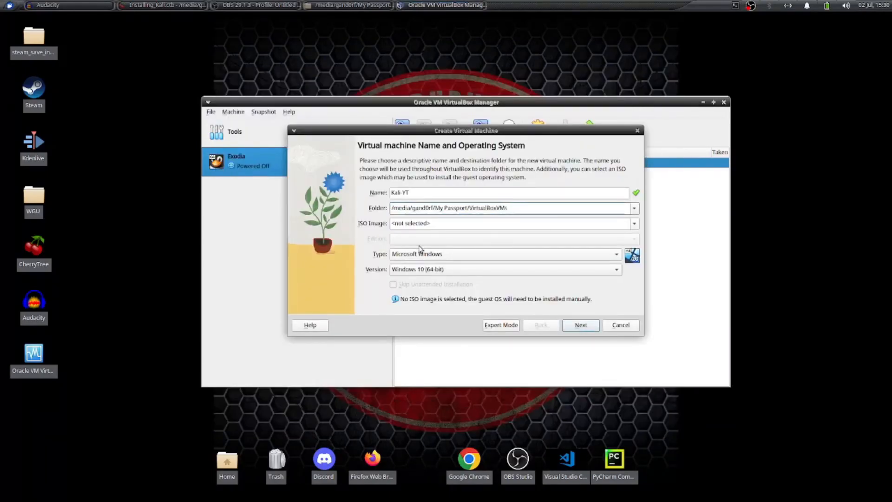
Choose kali-linux-2023.2a-installer-netinst-amd64.iso as the machine's ISO image and continue to the hardware settings.
click(635, 224)
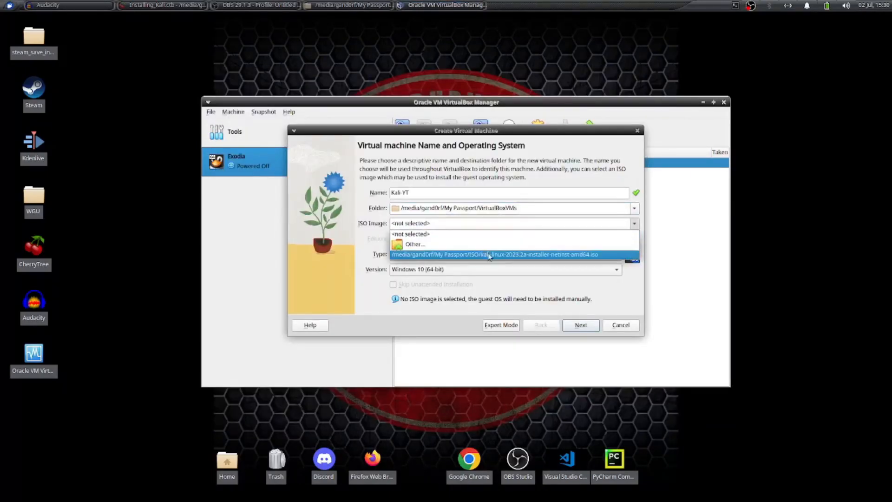
click(451, 259)
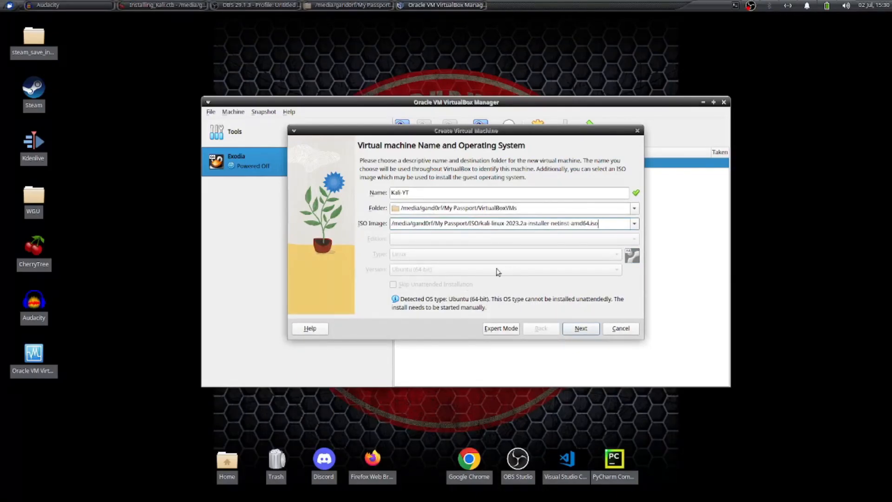
click(581, 329)
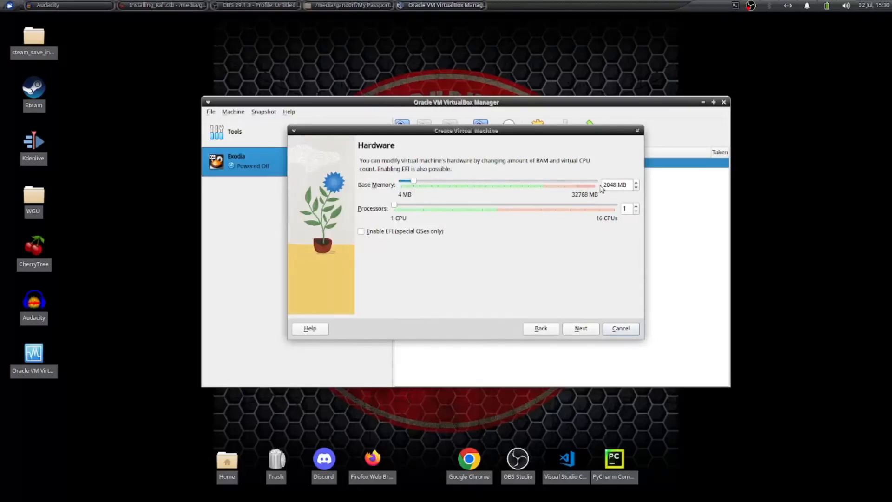
Set the machine's base memory to 16384 MB and its processors to 8, and continue to the virtual hard disk.
drag(414, 182, 500, 185)
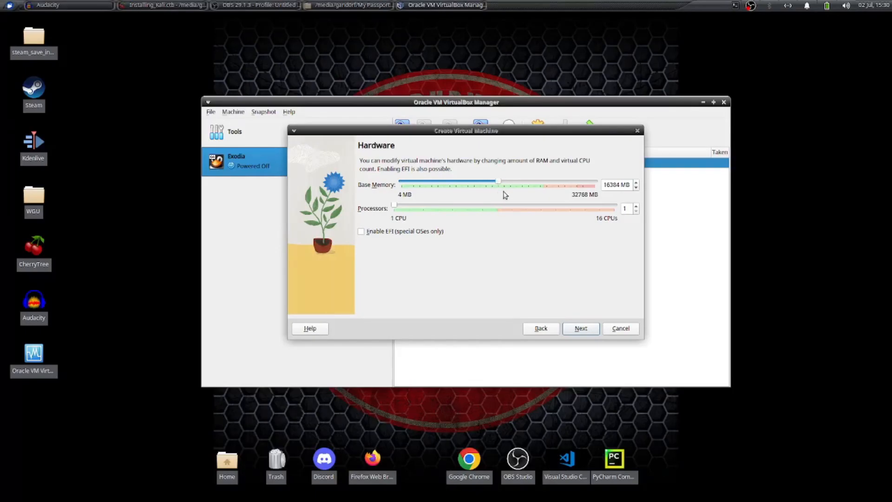
drag(397, 207, 496, 207)
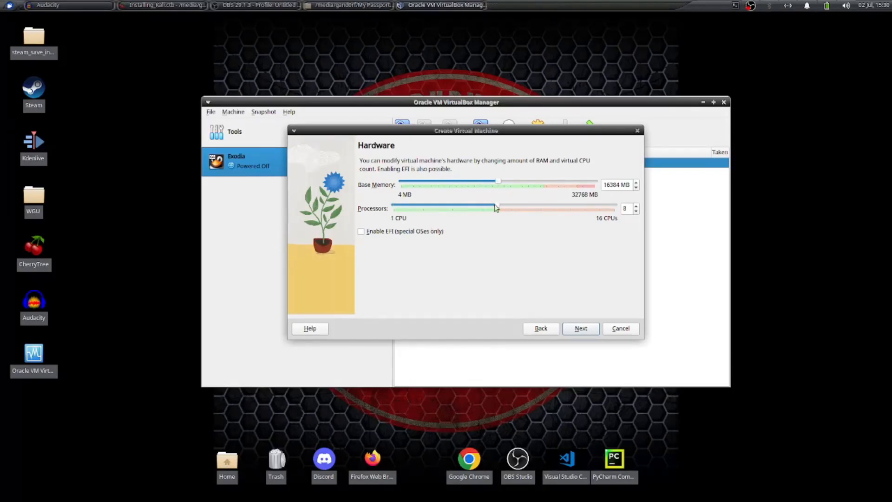
click(580, 329)
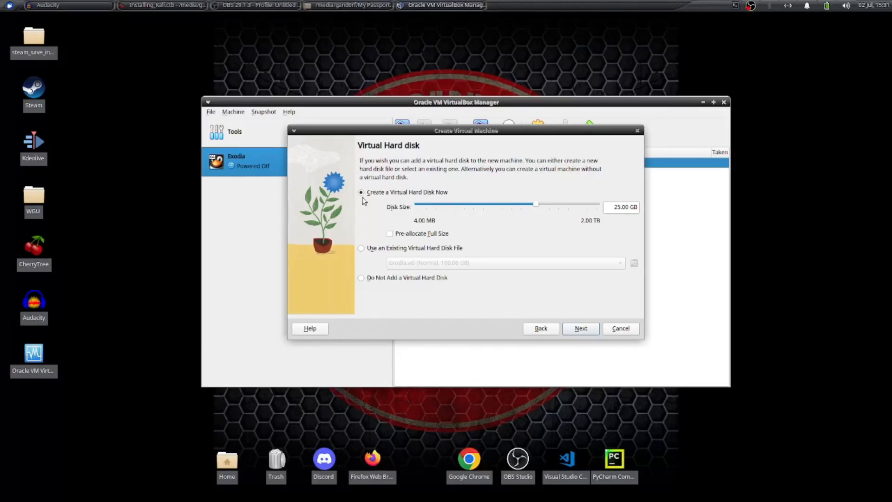
Create a new 100 GB virtual hard disk for the machine and finish the virtual machine wizard.
click(616, 207)
text(100)
click(588, 329)
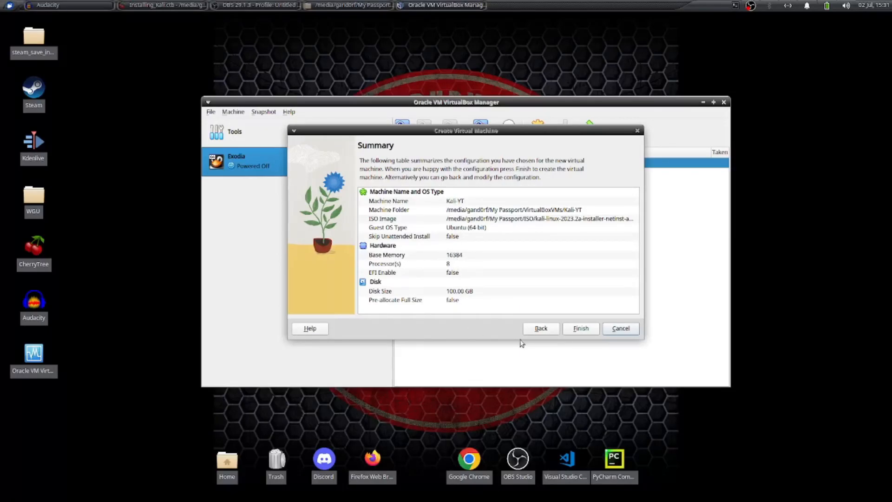
click(580, 329)
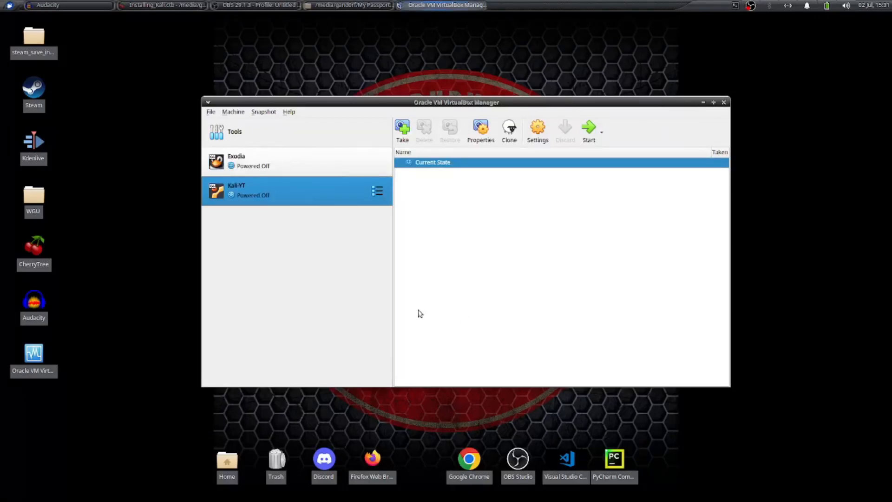
Start the Kali-YT machine, dismiss its notifications, and launch the Graphical install from the Kali installer menu.
click(588, 130)
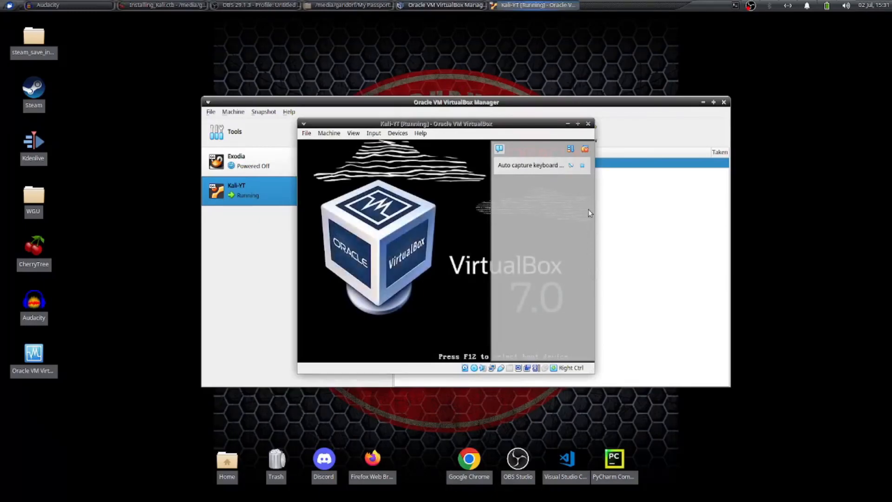
click(584, 150)
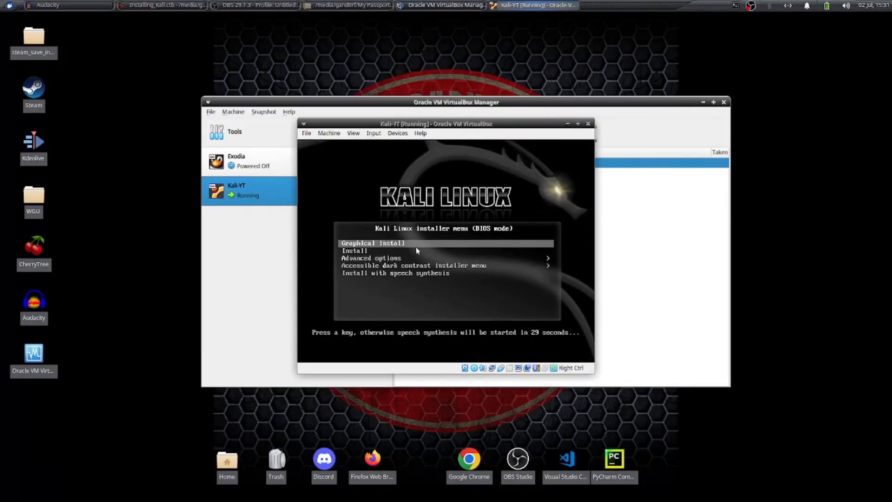
key(Return)
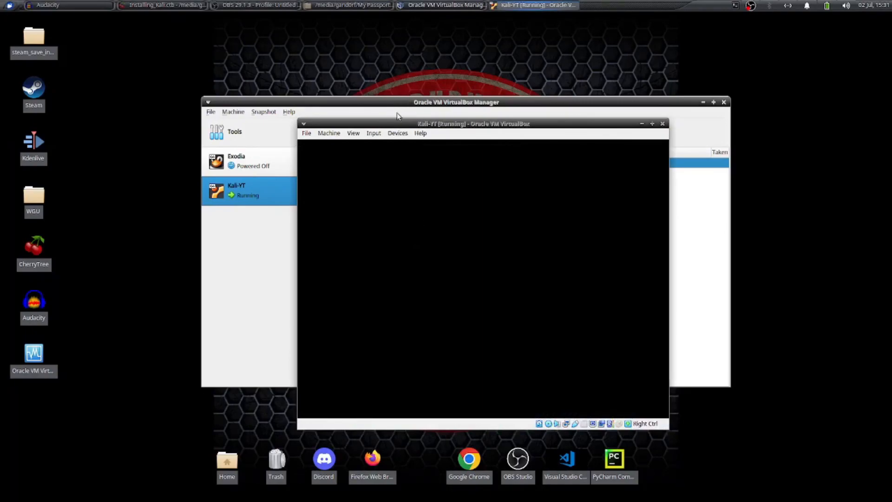
Choose English as the installation language and accept the default location and keyboard layout.
drag(398, 123, 361, 85)
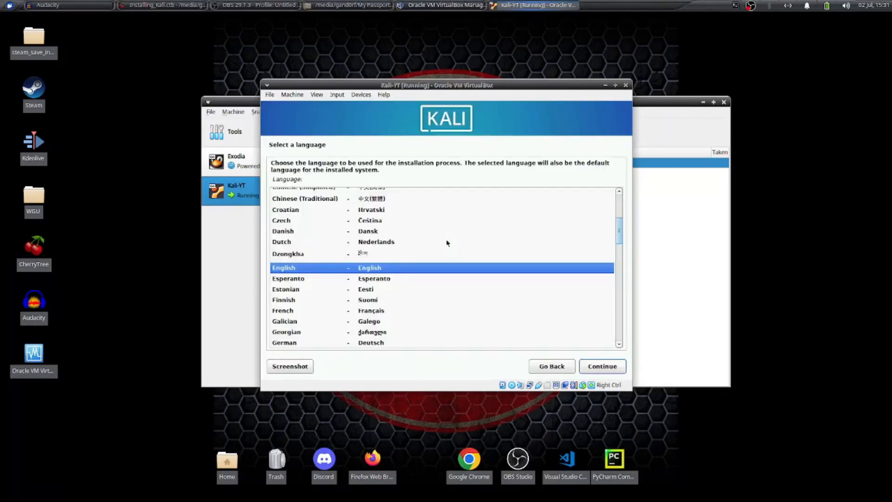
click(599, 367)
click(599, 367)
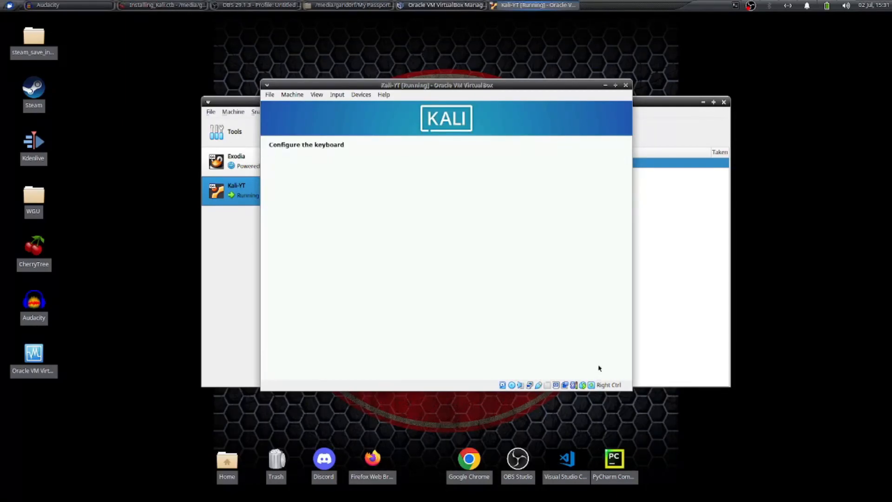
click(599, 367)
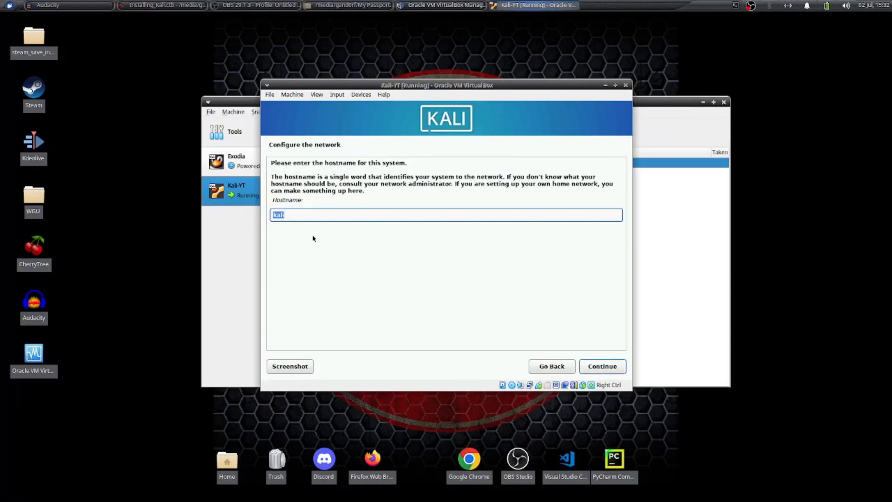
Set the system's hostname to kali-yt and leave the domain name blank.
click(295, 214)
double_click(279, 214)
text(kali)
click(619, 366)
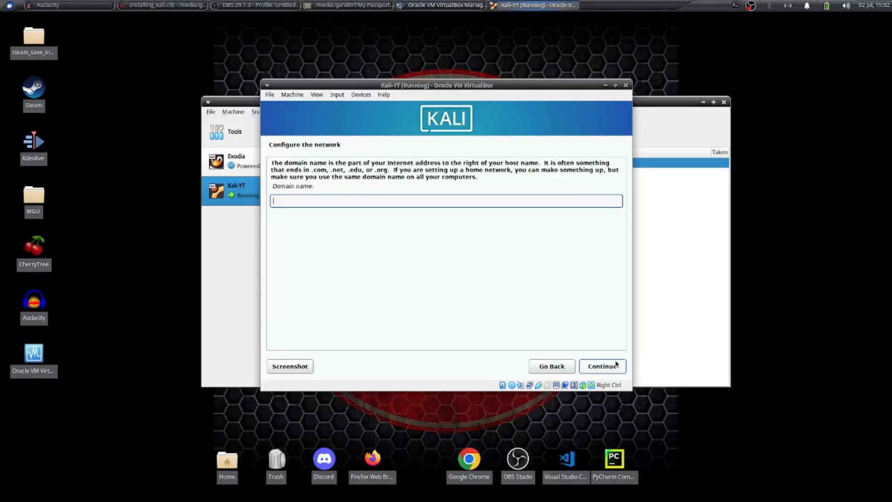
click(610, 367)
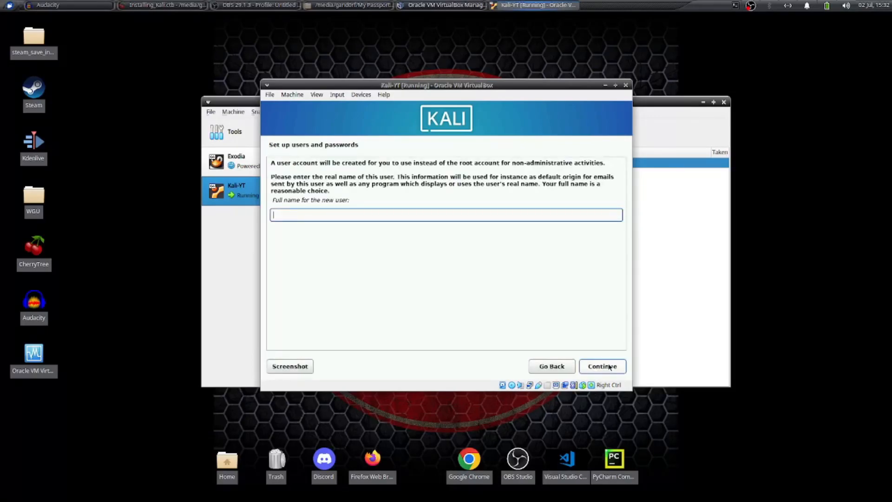
Enter the new user's full name and accept the suggested account username.
text(gand0)
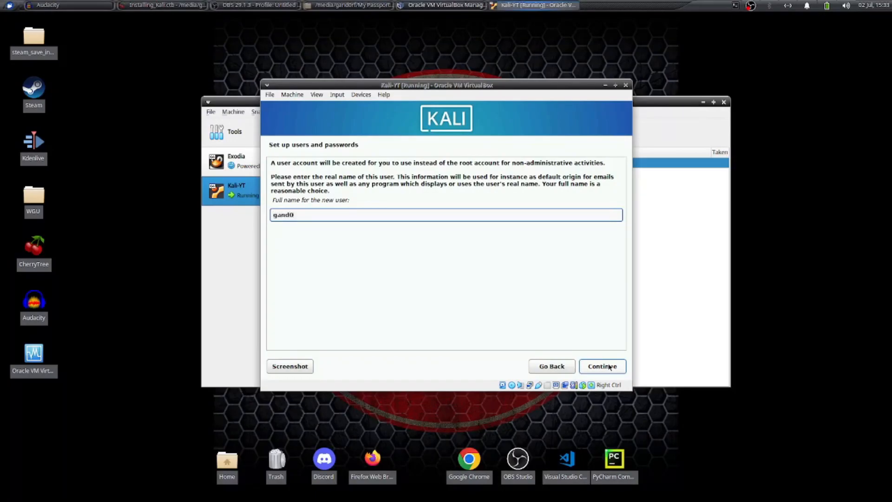
text(rf)
click(609, 366)
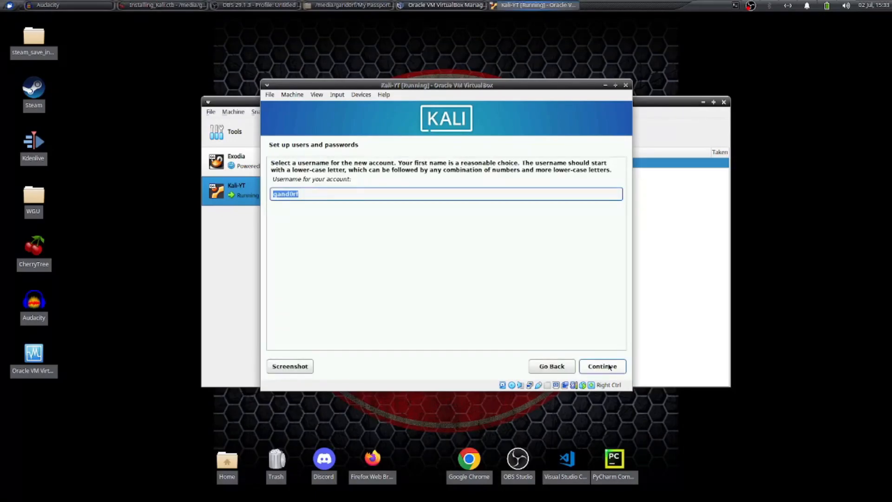
click(609, 367)
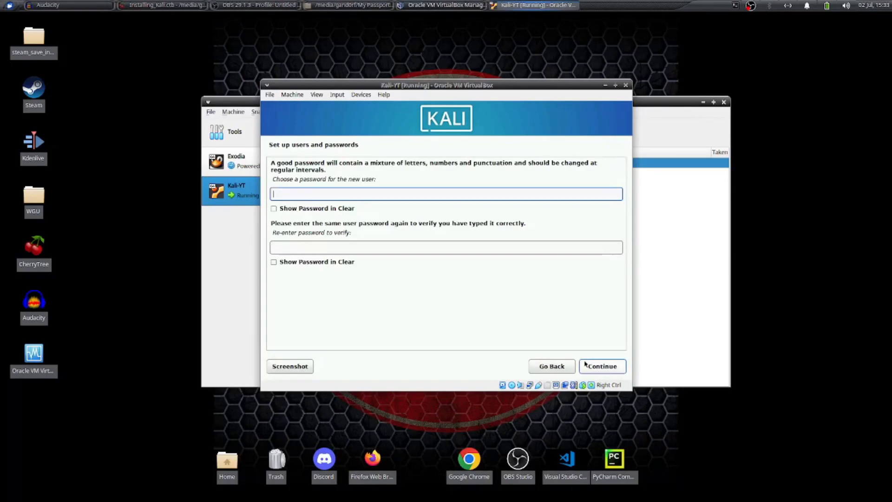
Enter and verify the new user's password, and continue to the disk partitioning.
text(●●●●●●●●●●●●●)
key(Tab)
key(Tab)
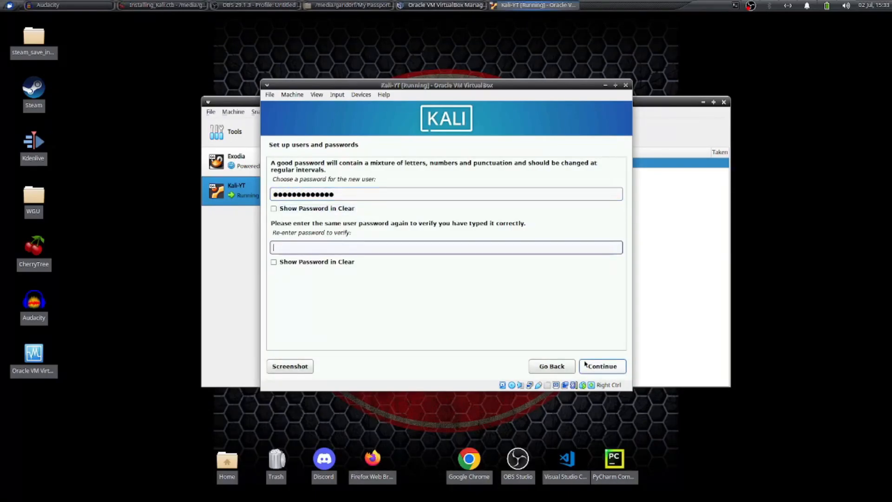
text(●●●●●●●●●●●●●)
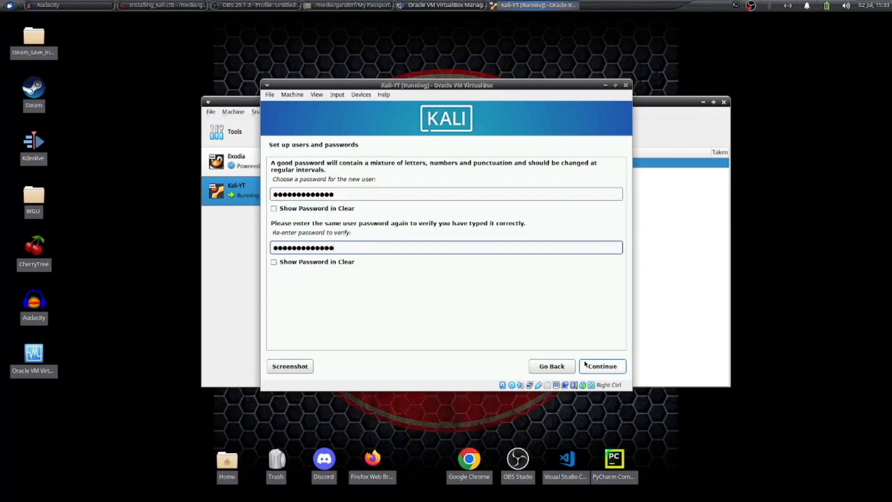
click(594, 366)
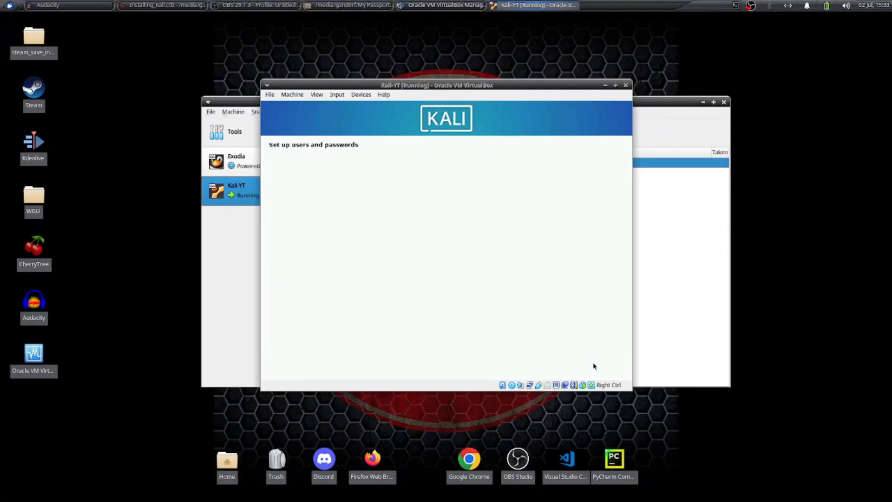
click(594, 366)
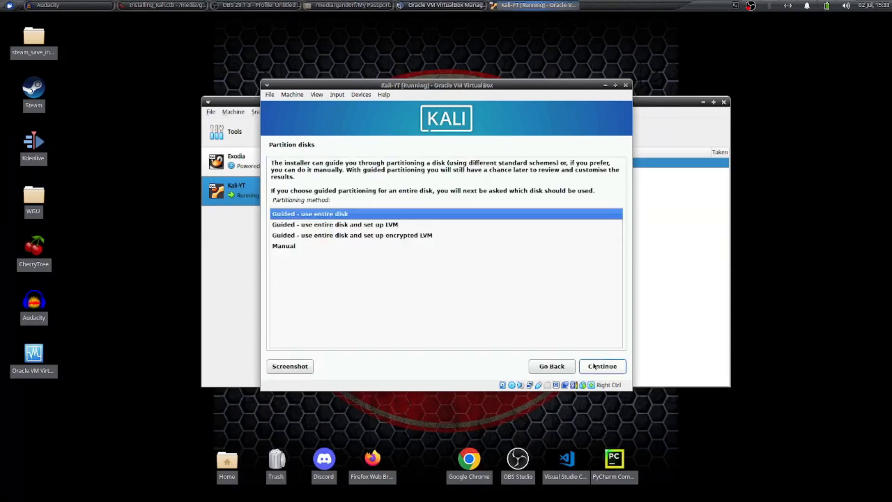
Partition the entire VBOX HARDDISK with all files in one partition, write the changes to disk, and leave the HTTP proxy blank.
click(594, 366)
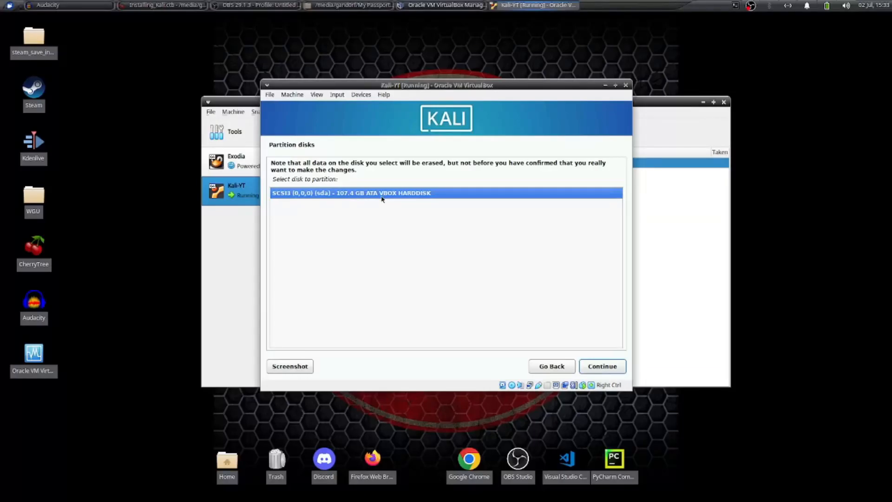
click(607, 368)
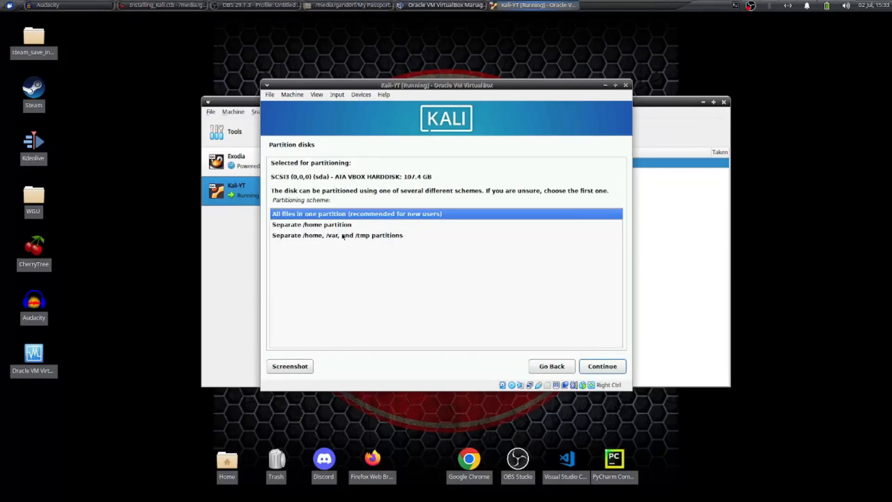
click(605, 369)
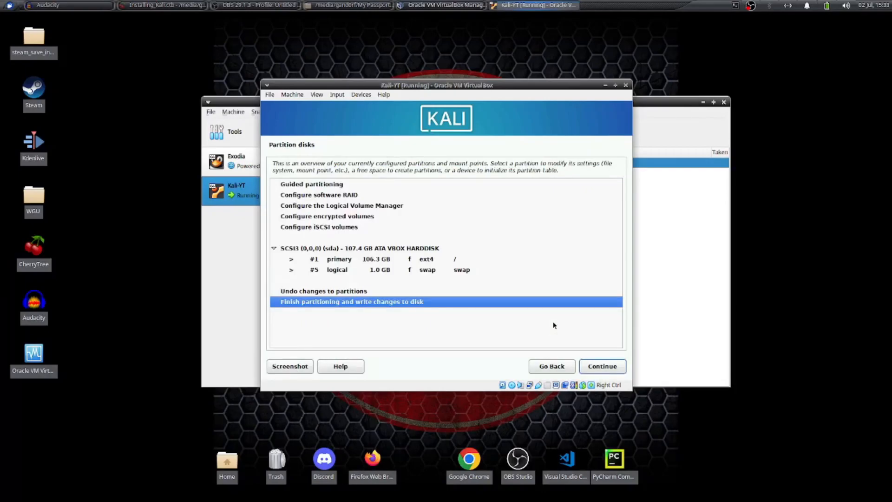
click(602, 366)
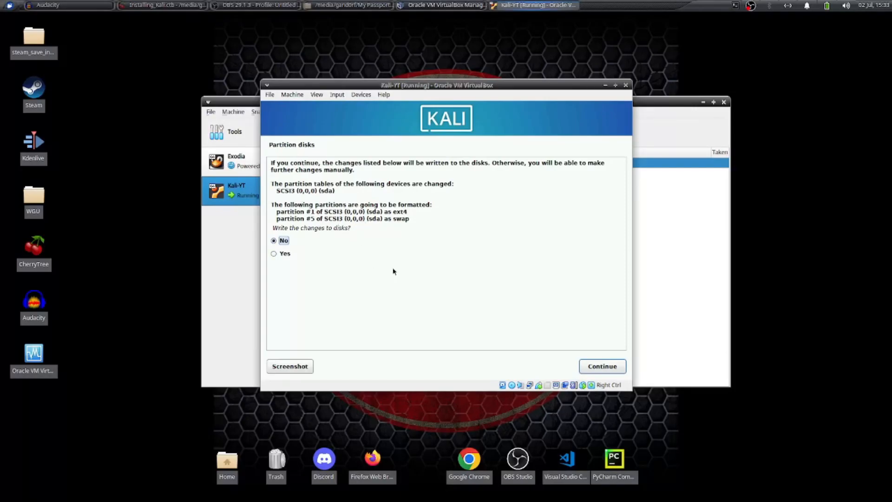
click(285, 255)
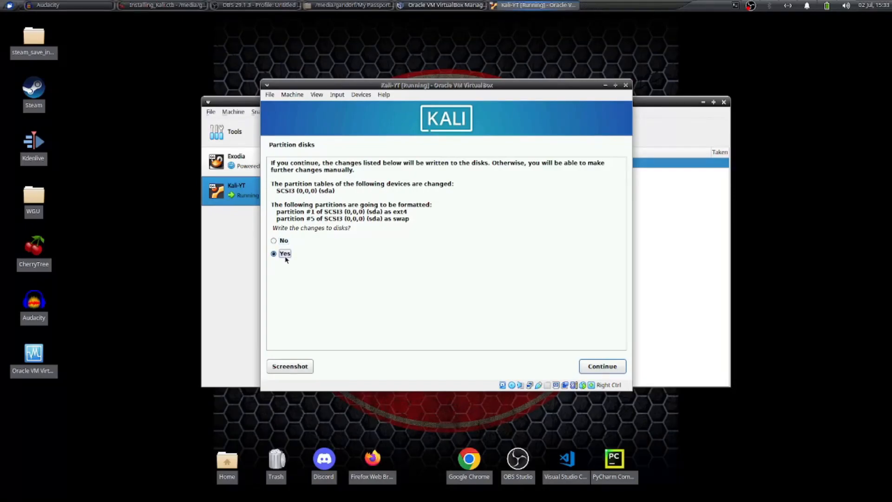
click(598, 366)
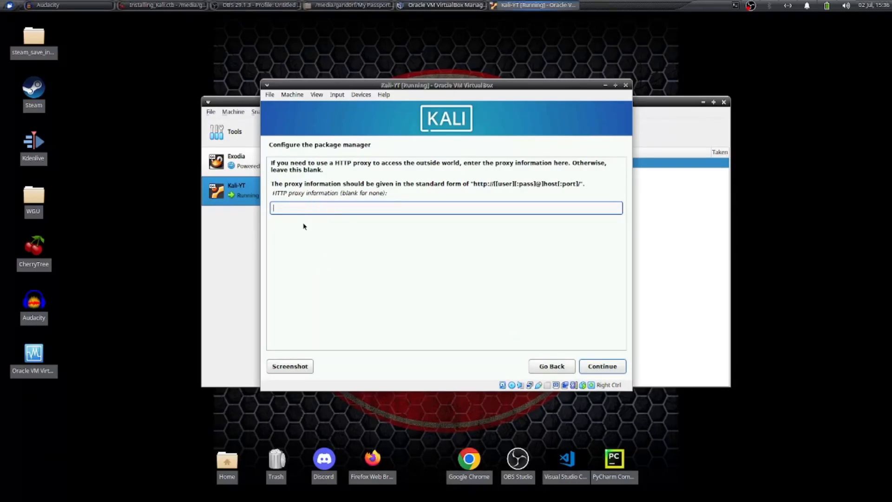
click(602, 368)
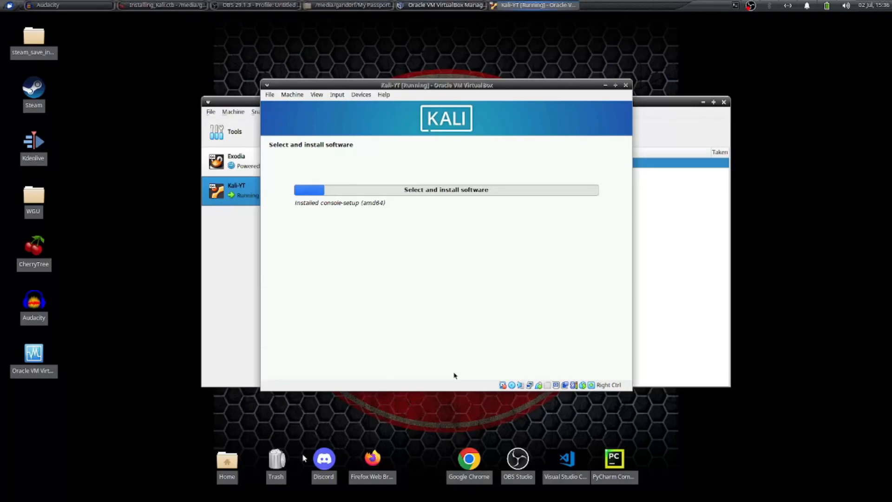
Empty the Trash on the host desktop, permanently removing its contents.
right_click(276, 459)
click(297, 484)
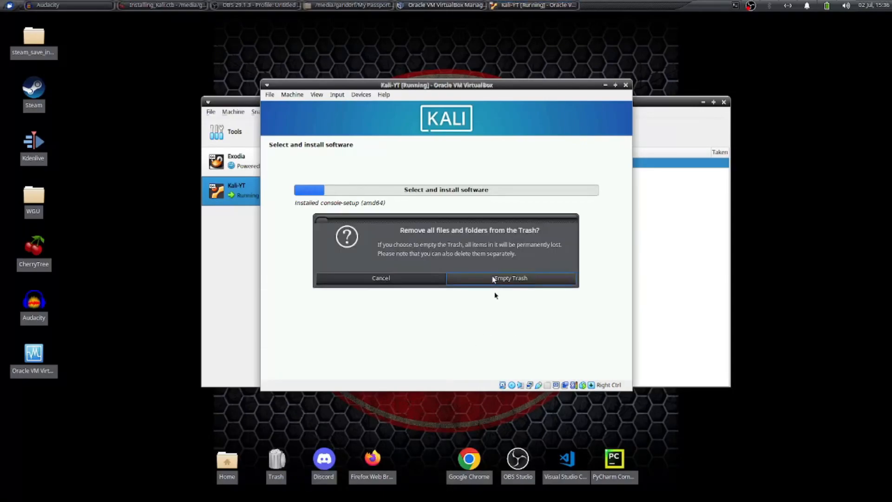
click(502, 280)
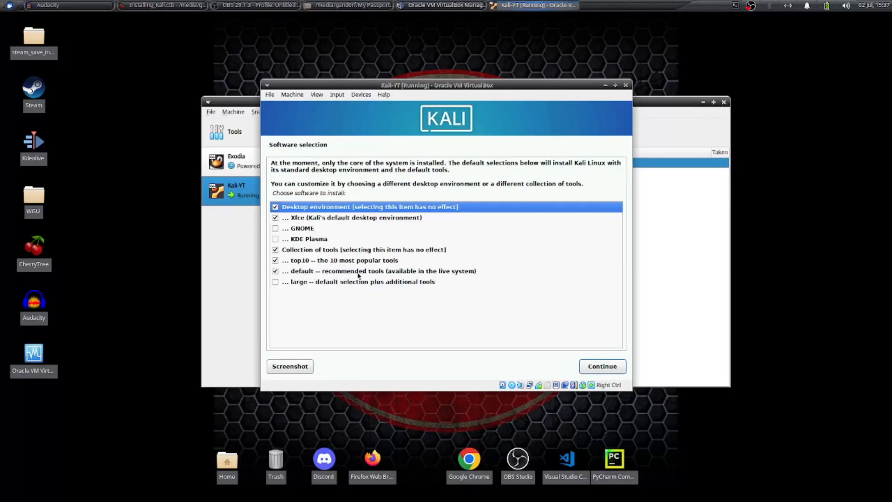
Replace the default tool collection with the large one in the software selection, and start installing the software.
click(276, 272)
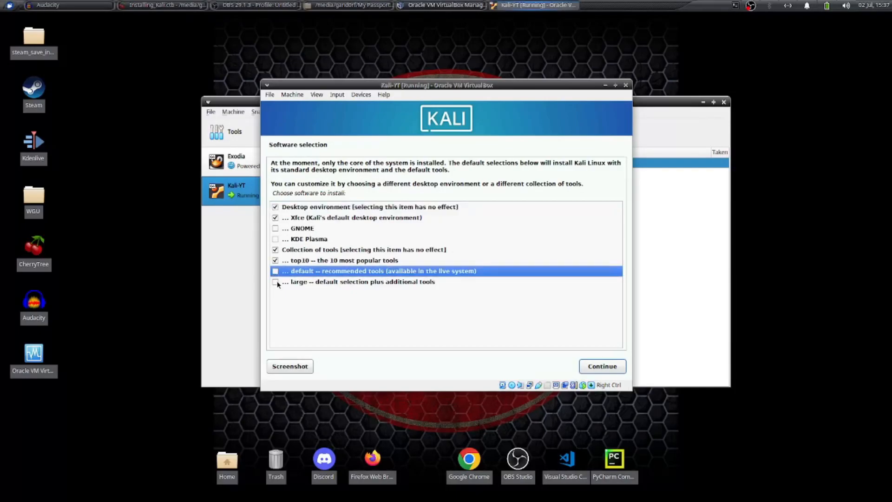
click(277, 282)
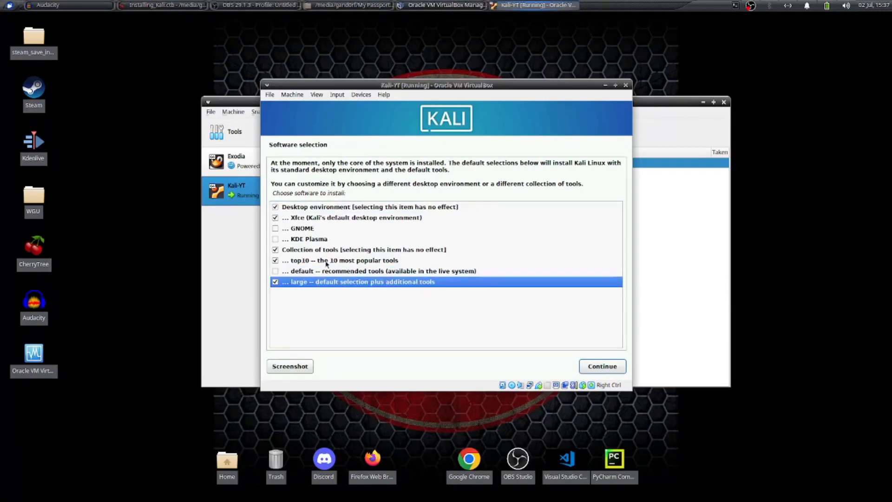
click(602, 367)
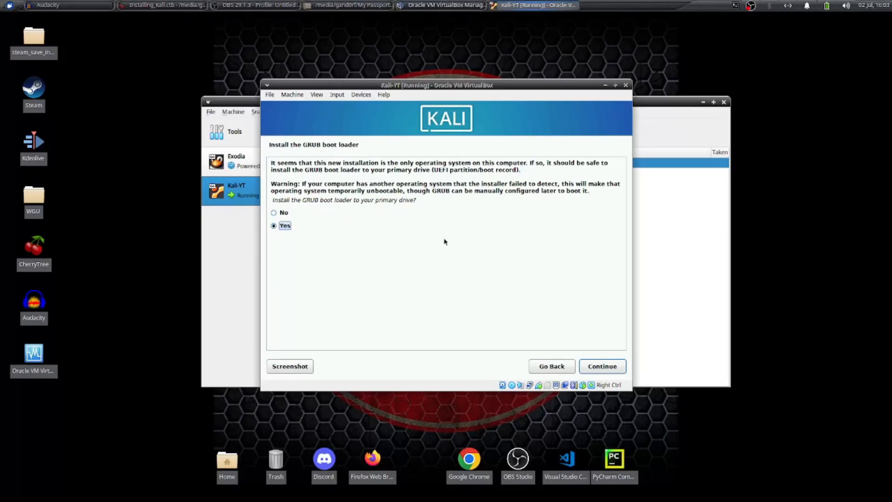
Install the GRUB boot loader on the /dev/sda drive, and finish the installation by rebooting the machine.
click(582, 364)
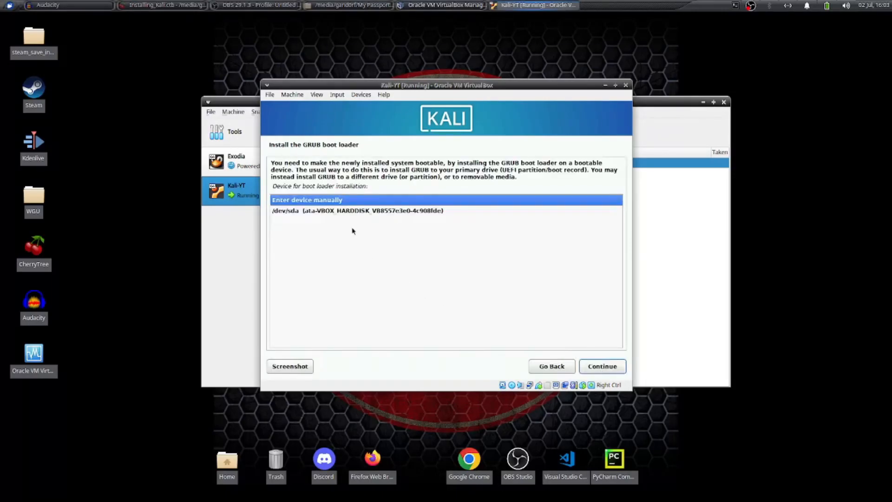
click(329, 212)
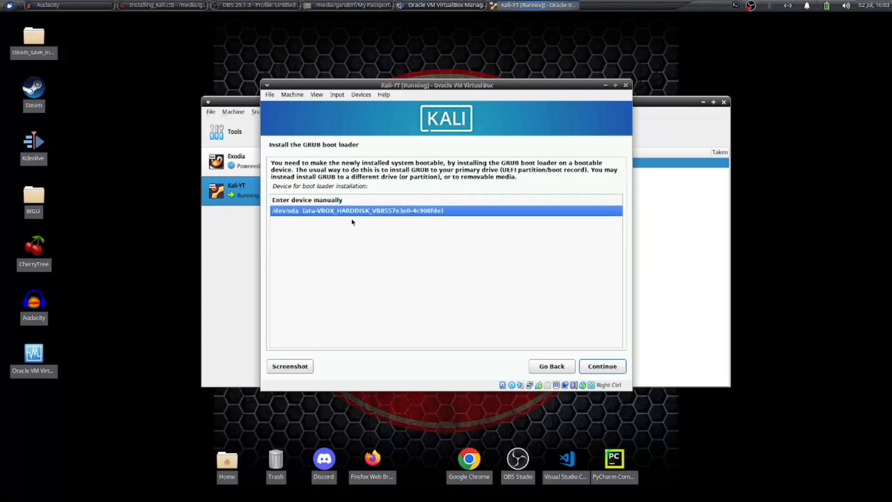
click(601, 365)
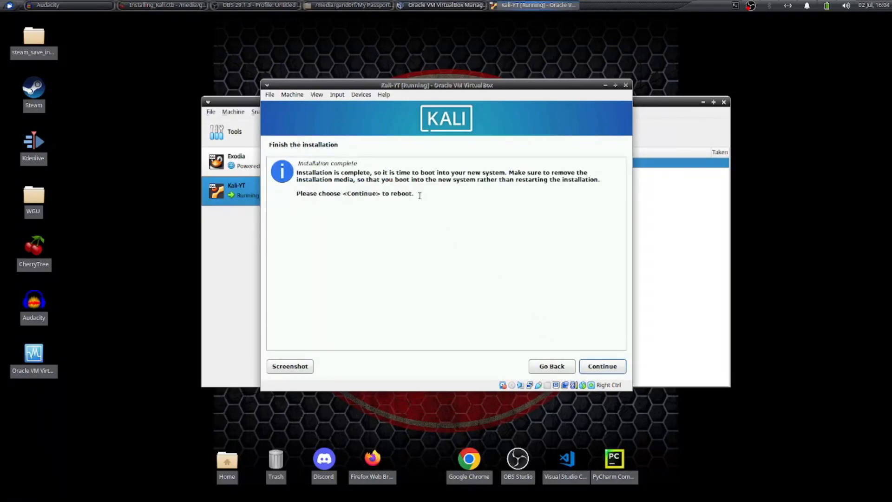
click(590, 366)
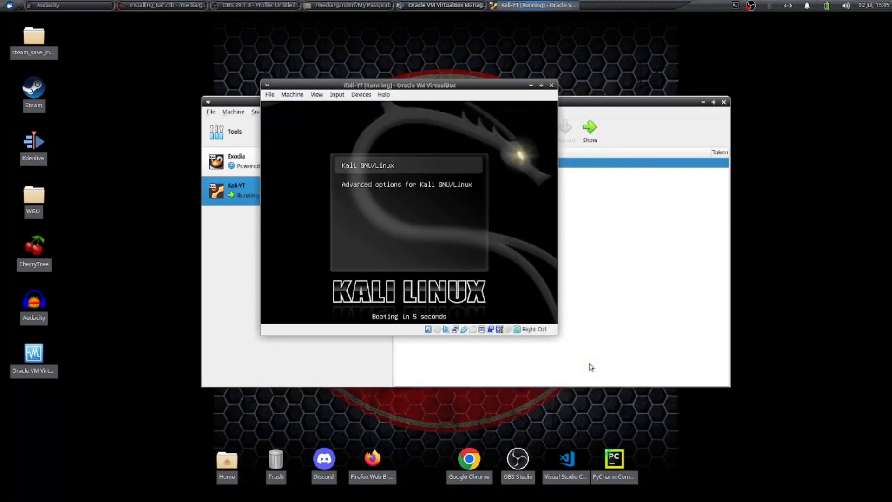
Boot Kali GNU/Linux and log in with the account's username and password.
key(Return)
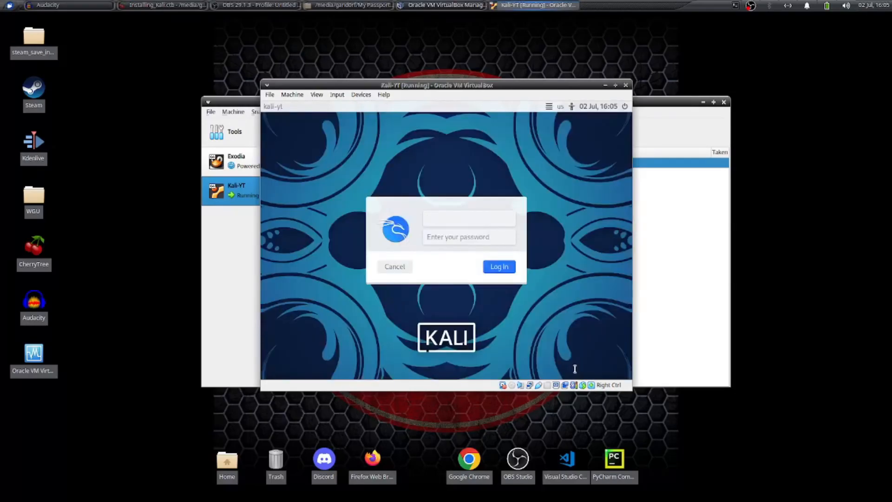
text(gand0rf)
key(Return)
text(•••••••••••••••)
key(Return)
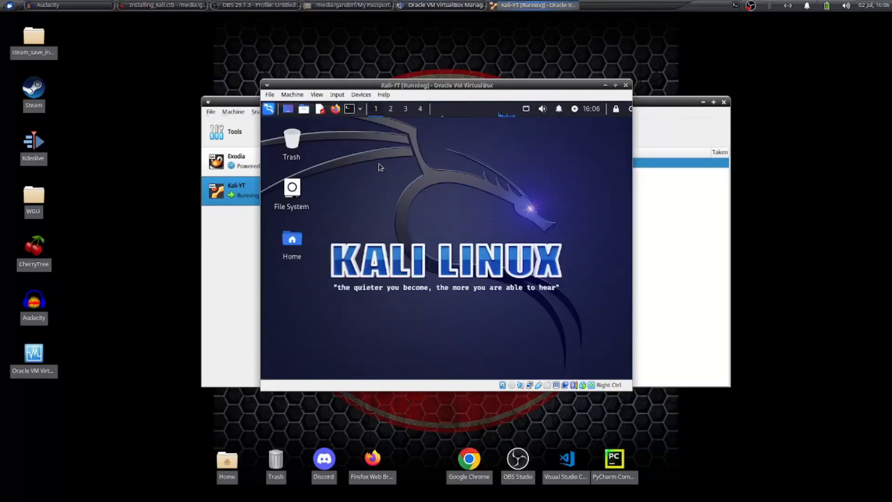
Open a terminal in the Kali machine, run sudo apt update with the account password, and enlarge the terminal window.
click(269, 94)
click(321, 107)
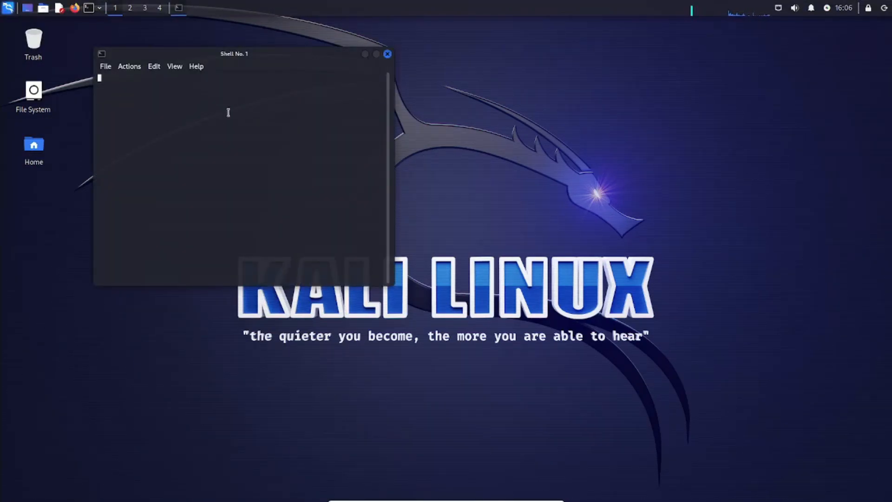
text(sudo a)
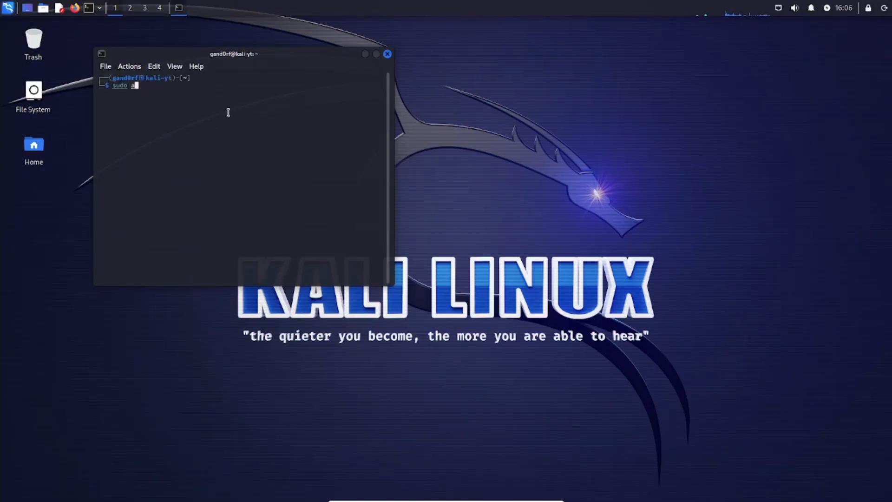
text(pt update)
key(Return)
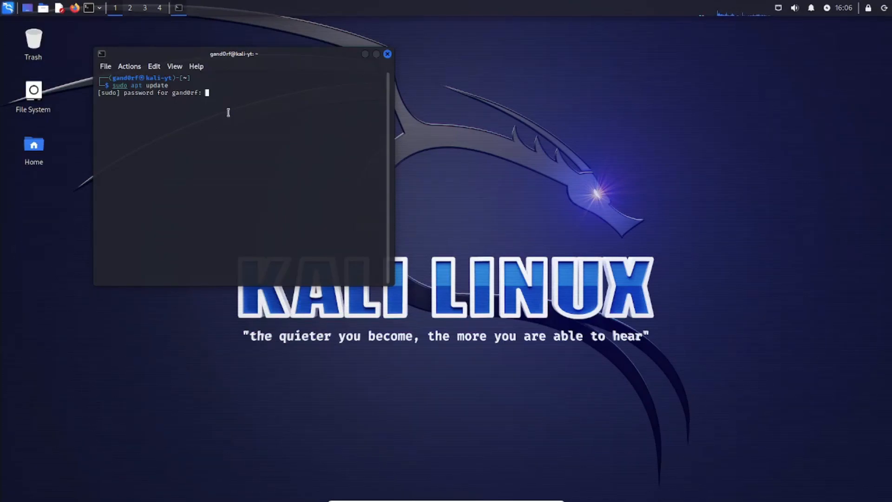
key(Return)
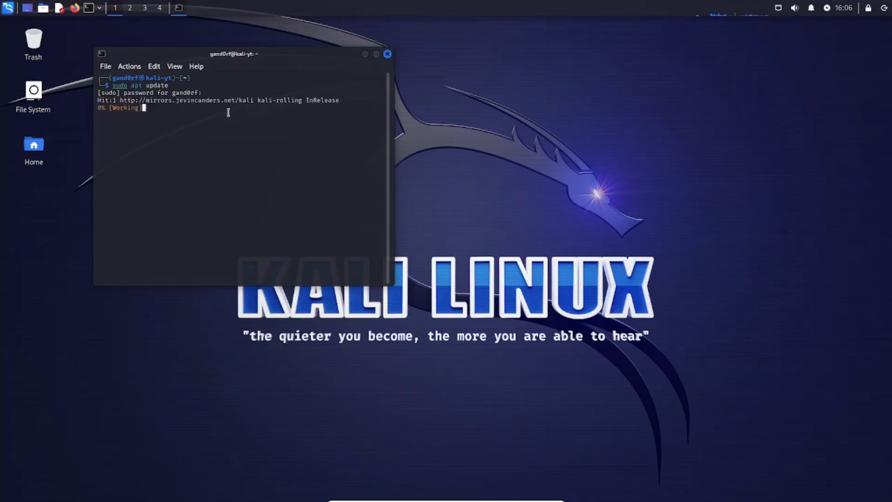
drag(391, 281, 494, 332)
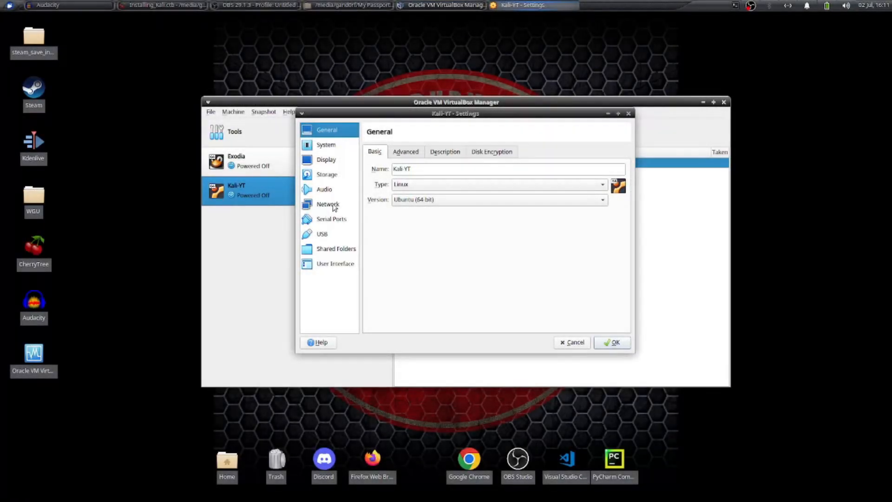
Review the attachment options for Adapter 1 in the Kali-YT network settings, keeping NAT.
click(334, 207)
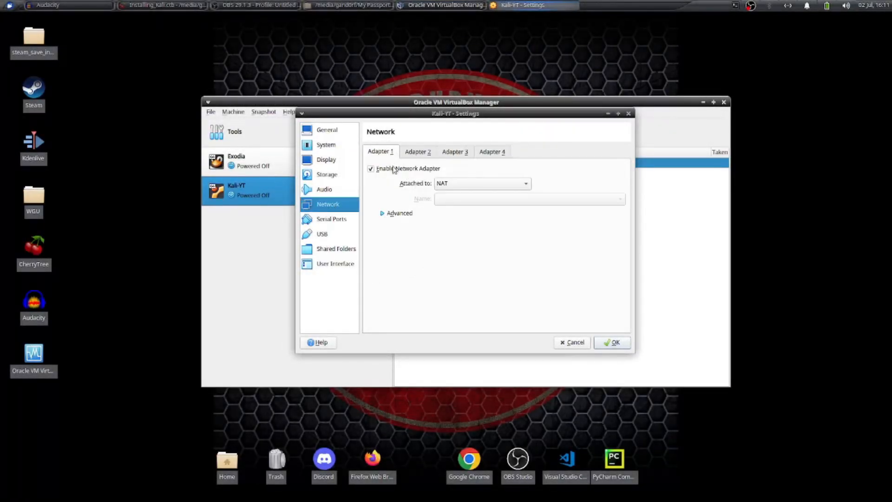
click(445, 186)
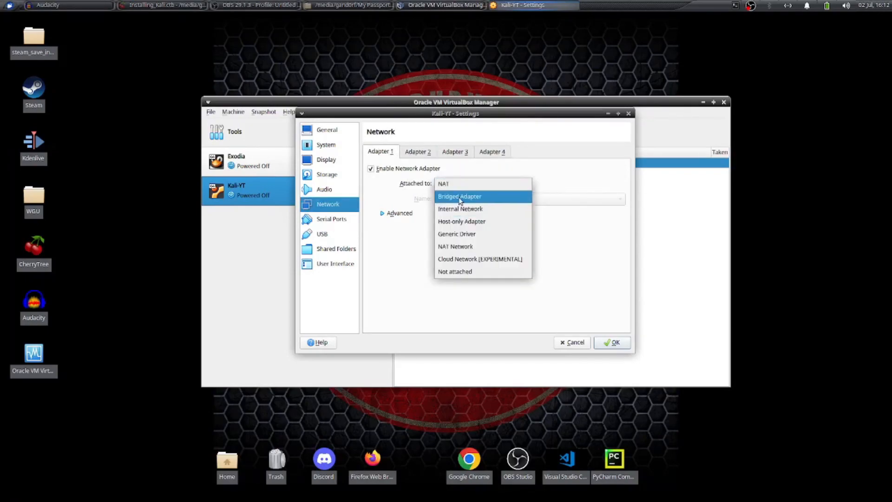
click(416, 200)
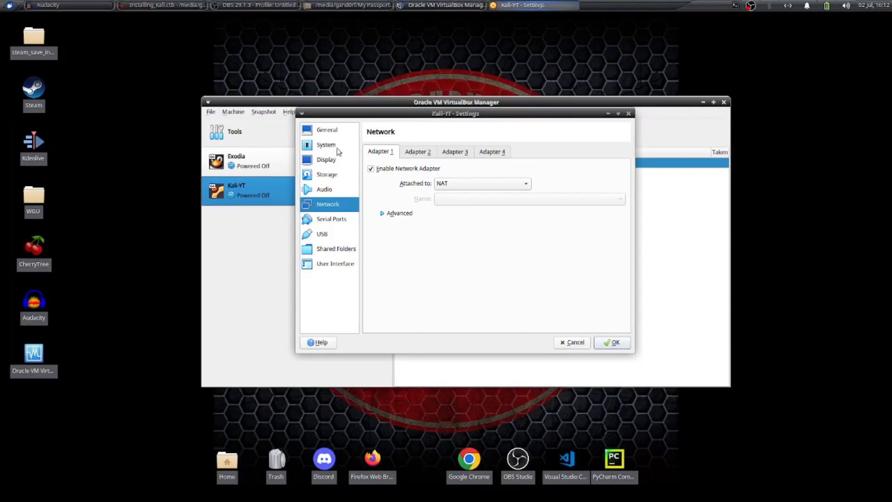
Start creating a new hard disk on the Kali-YT SATA controller, using the VHD type without pre-allocating its full size.
click(334, 176)
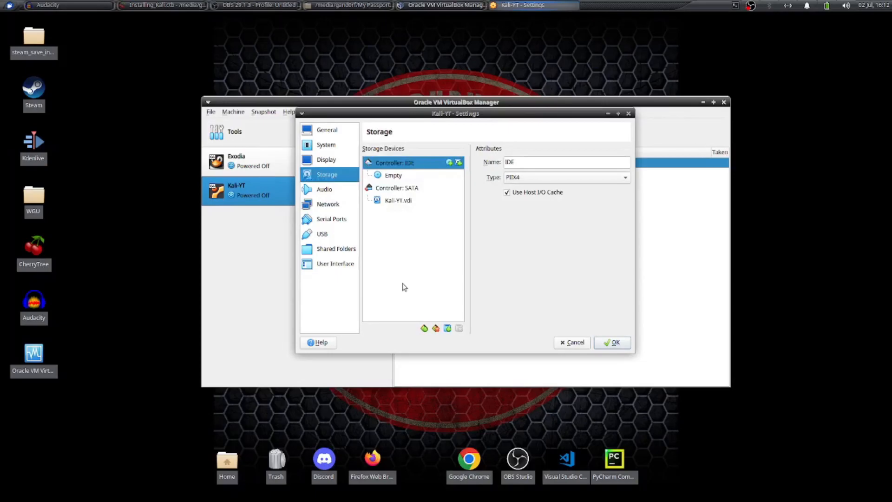
click(419, 192)
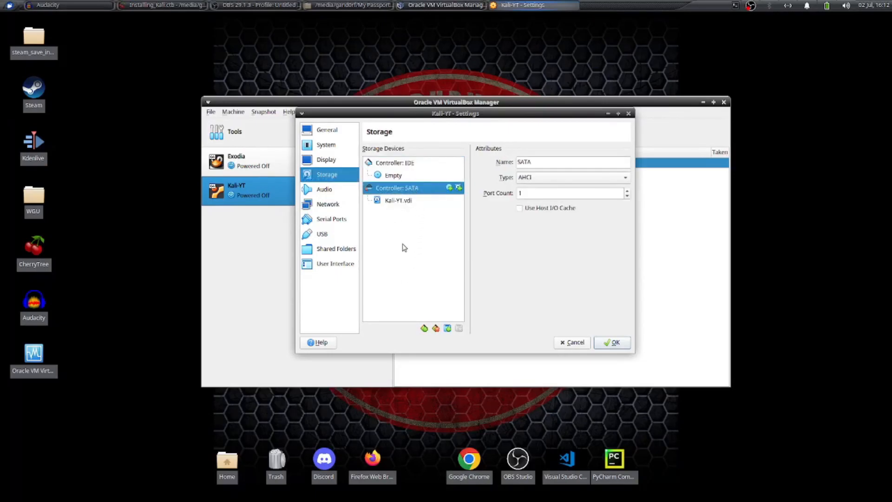
click(459, 188)
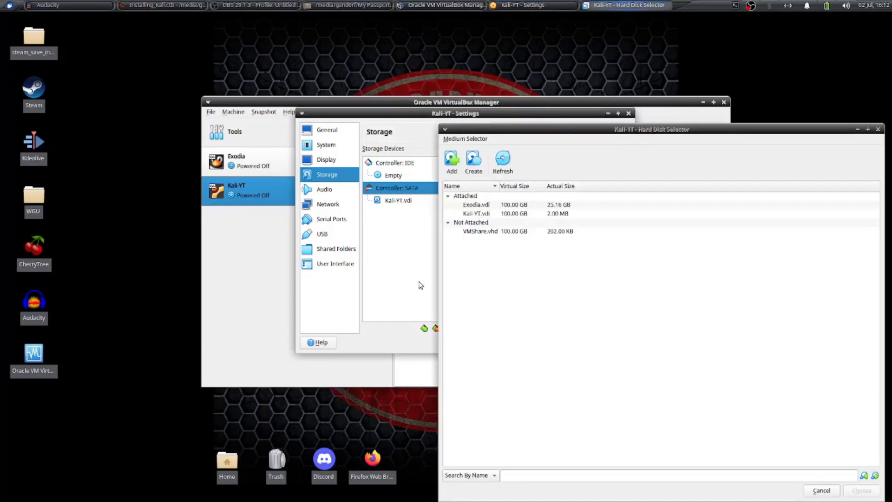
mouse_move(483, 235)
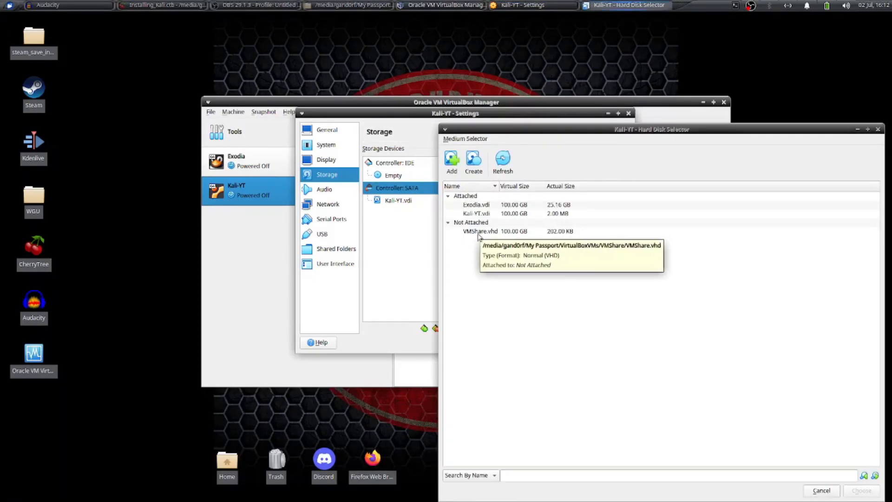
click(480, 232)
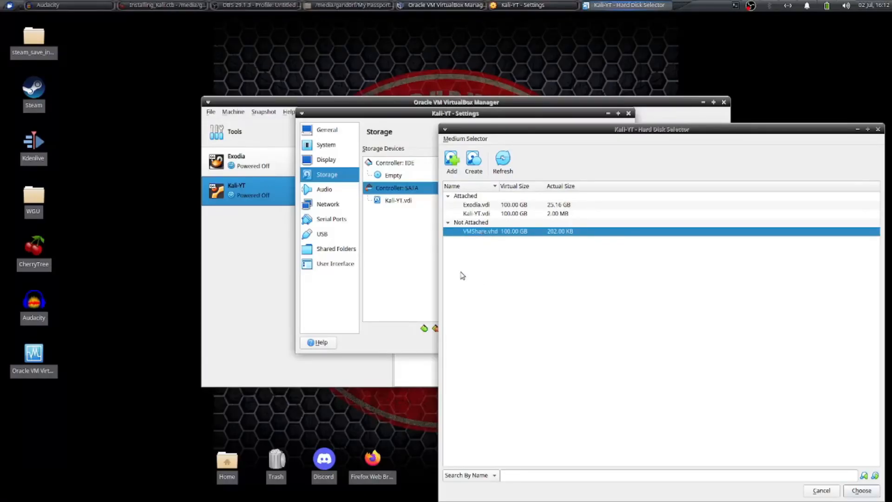
click(474, 159)
click(612, 287)
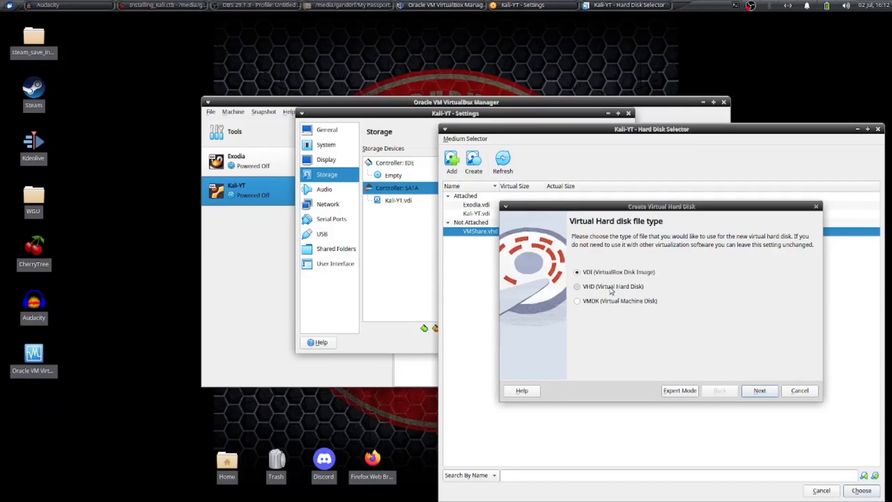
click(751, 390)
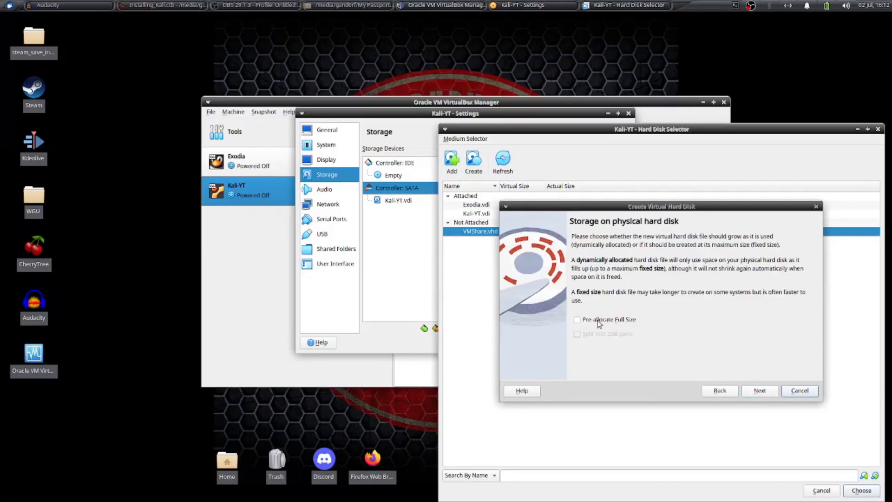
click(759, 390)
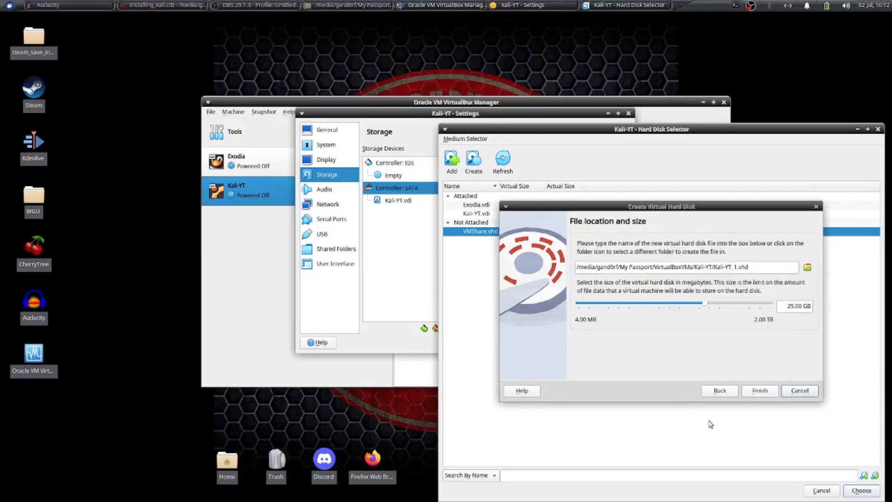
Create a Share folder inside VirtualBoxVMs and set the new disk's file to Share.vhd in that folder.
click(807, 267)
click(511, 96)
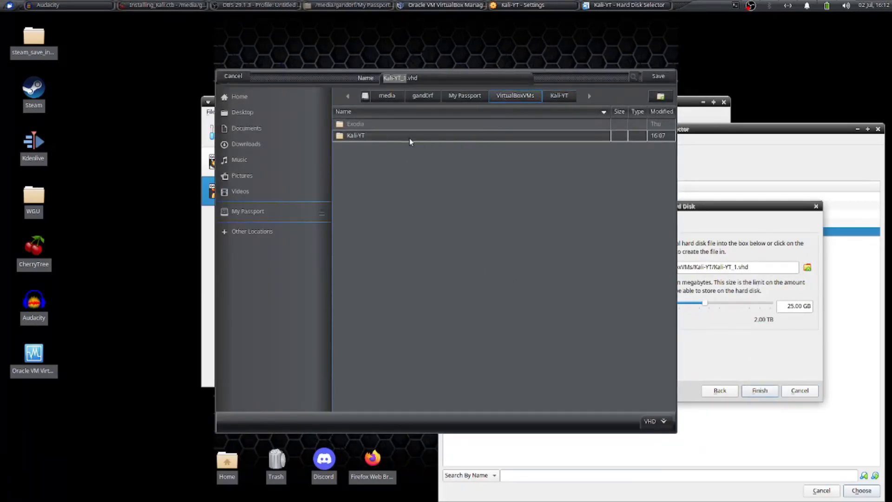
click(659, 96)
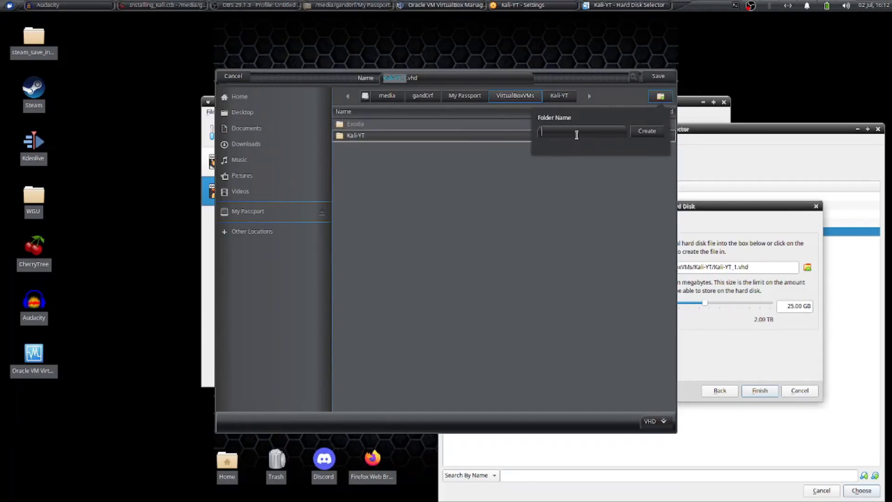
text(Share)
click(651, 132)
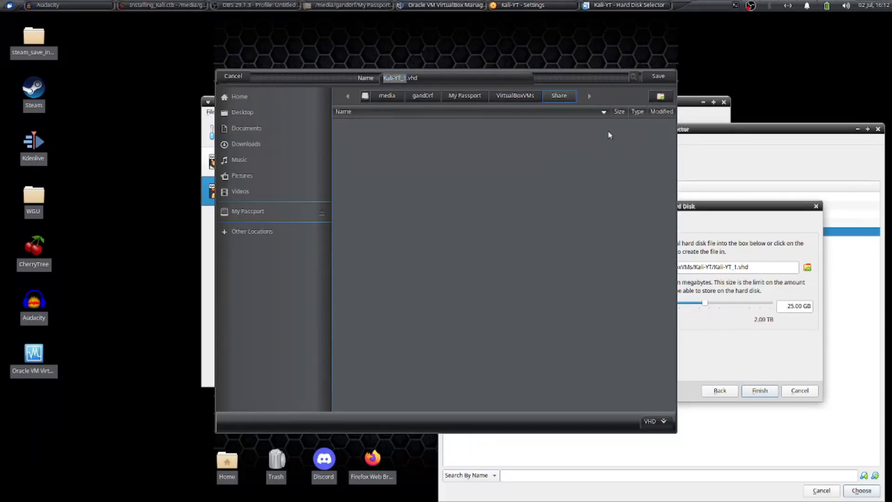
click(408, 78)
drag(406, 82, 374, 80)
text(Share)
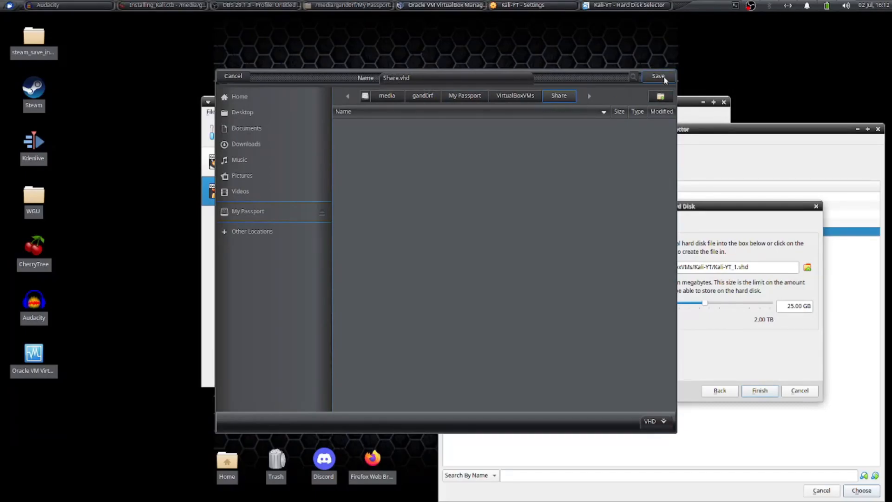
key(Return)
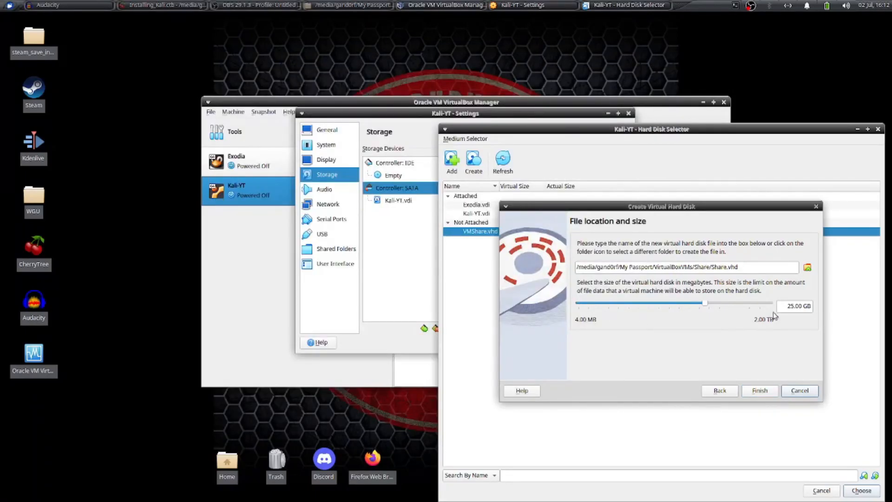
Set the new disk's size to 100 GB, create it, attach Share.vhd to the SATA controller, and accept the machine's settings.
click(789, 306)
key(Delete)
key(Delete)
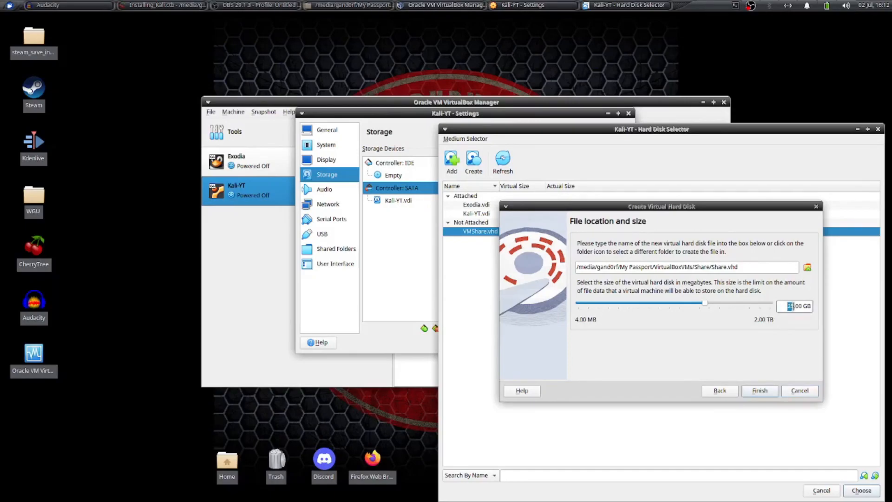
text(100)
click(754, 393)
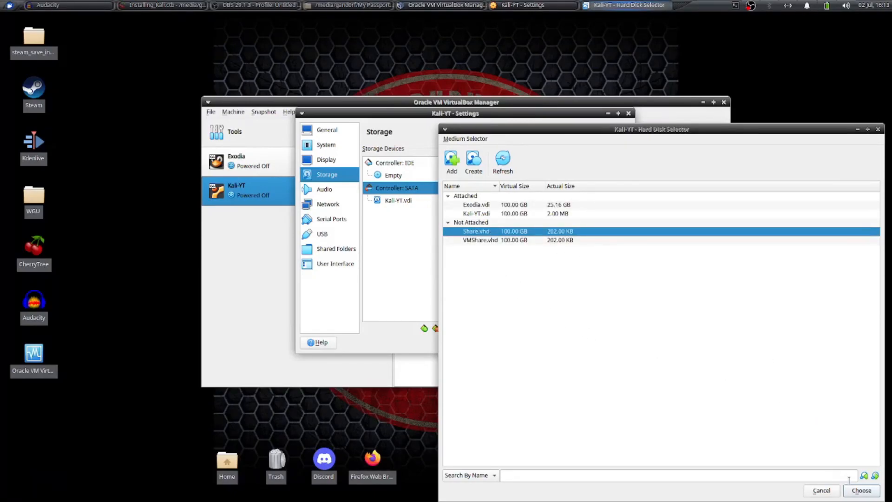
click(871, 493)
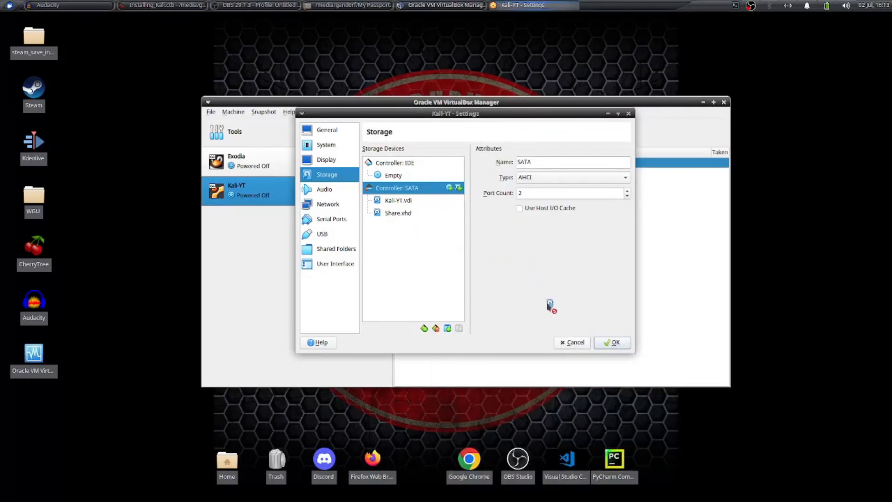
click(614, 342)
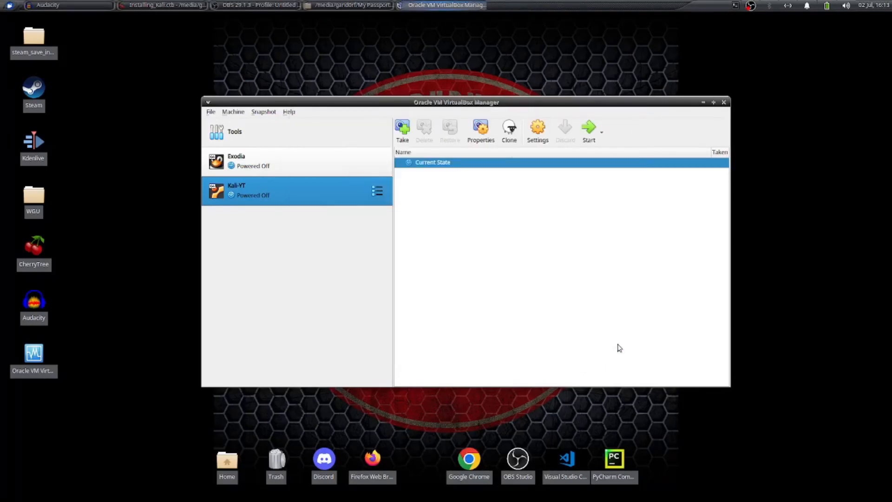
Start the Kali-YT machine and log in with the account's username and password.
click(595, 134)
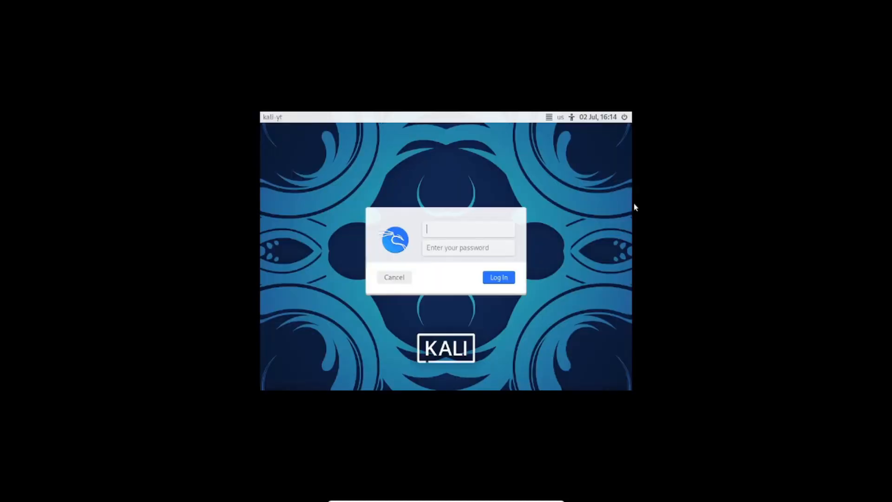
text(gand0rf)
key(Return)
key(Return)
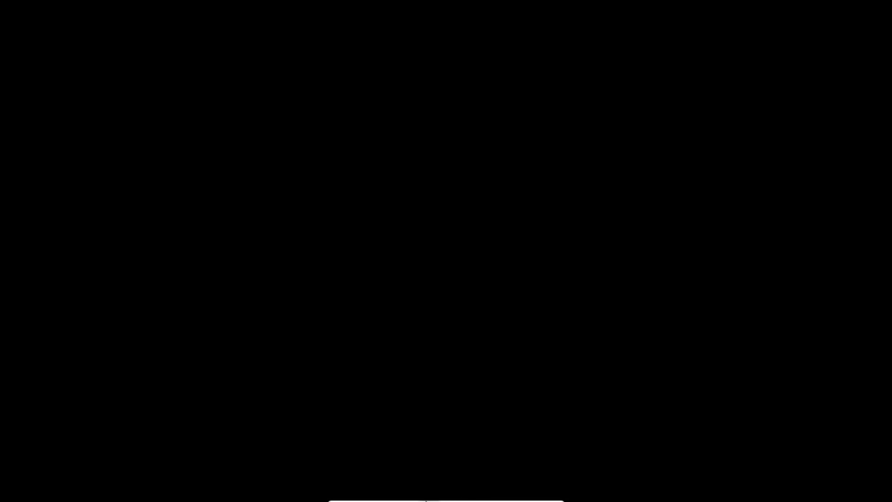
Switch the blank Kali-YT display out of full-screen mode and back into it.
mouse_move(428, 500)
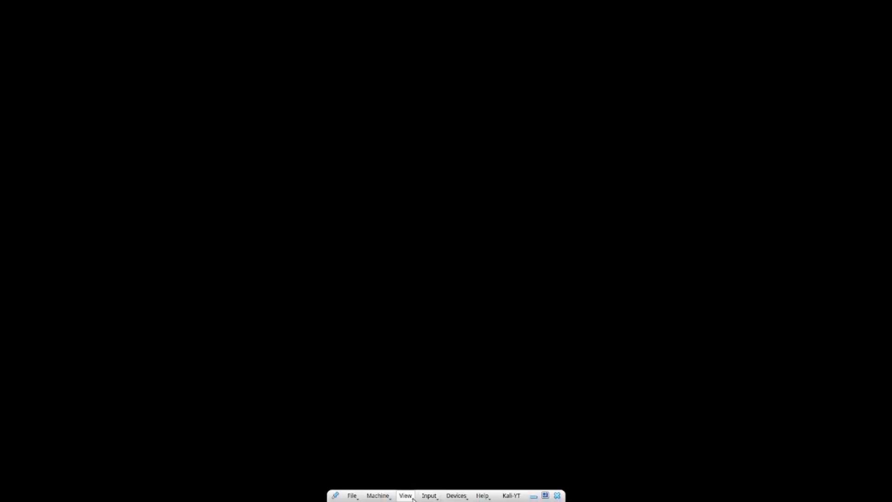
click(405, 496)
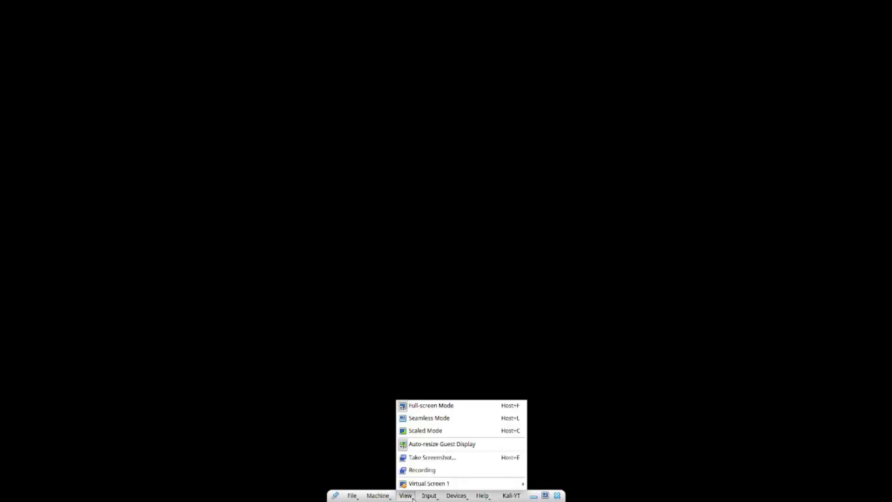
click(433, 410)
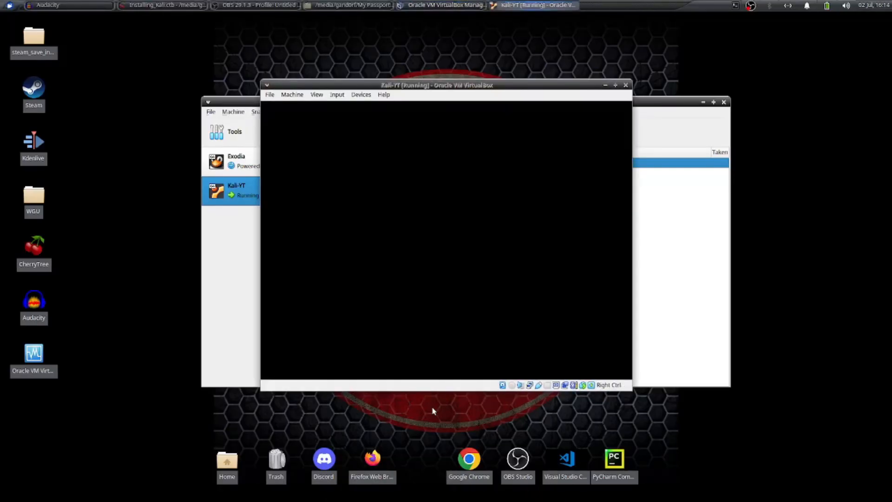
click(317, 95)
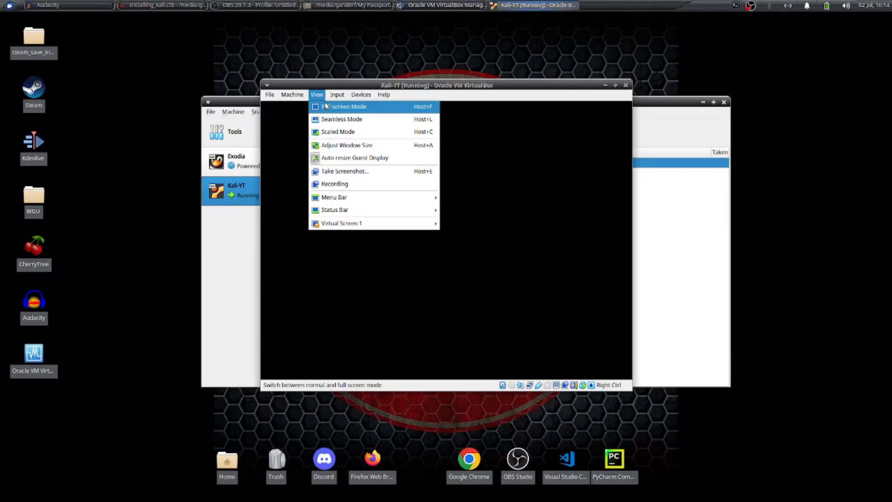
click(343, 107)
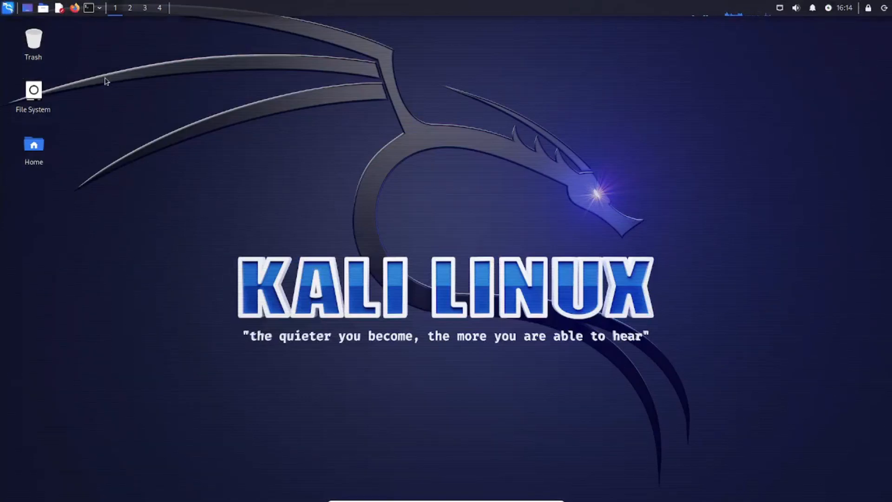
Search the Kali applications for gparted, launch GParted with the account password, and enlarge and centre its window.
click(9, 10)
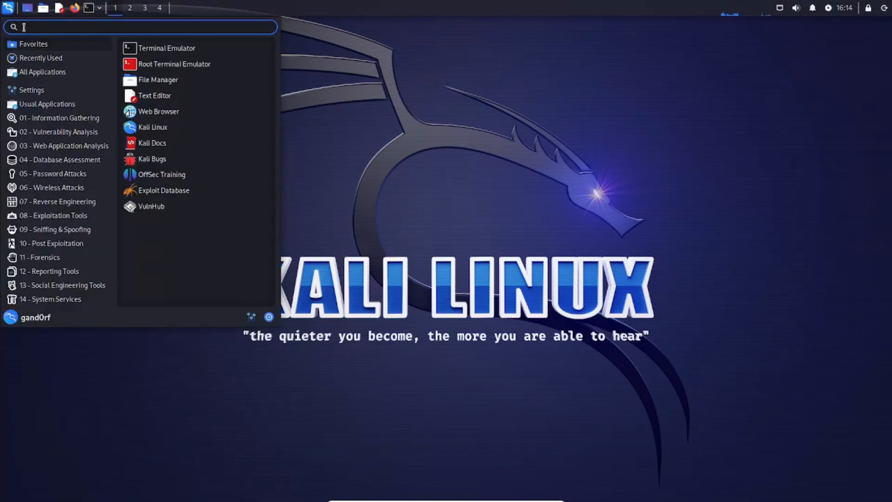
text(gparted)
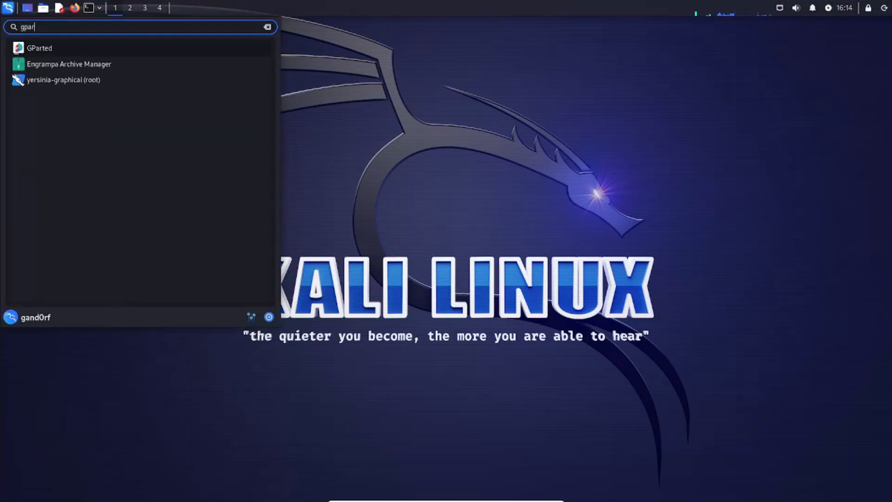
click(26, 50)
text(kal******)
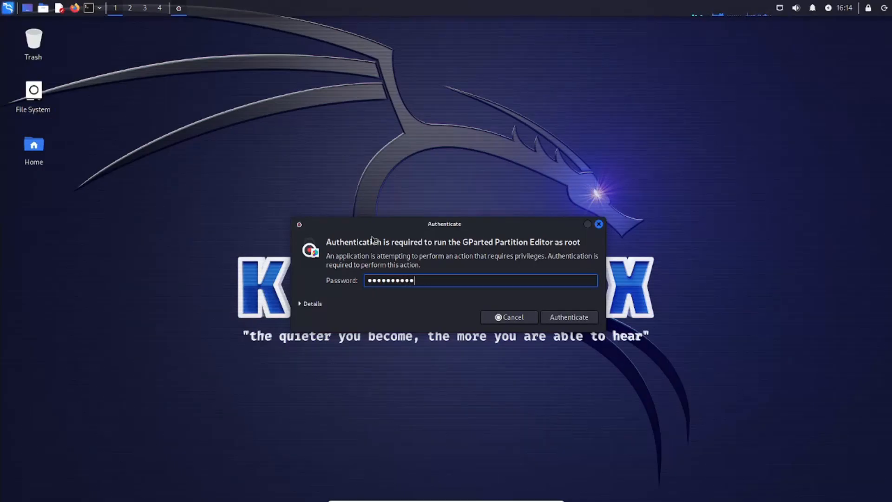
key(Return)
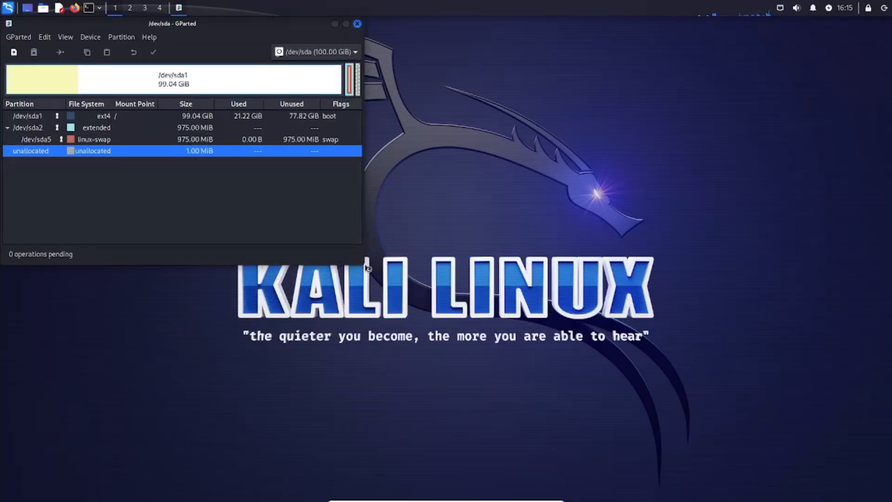
drag(359, 261, 660, 403)
drag(349, 25, 480, 85)
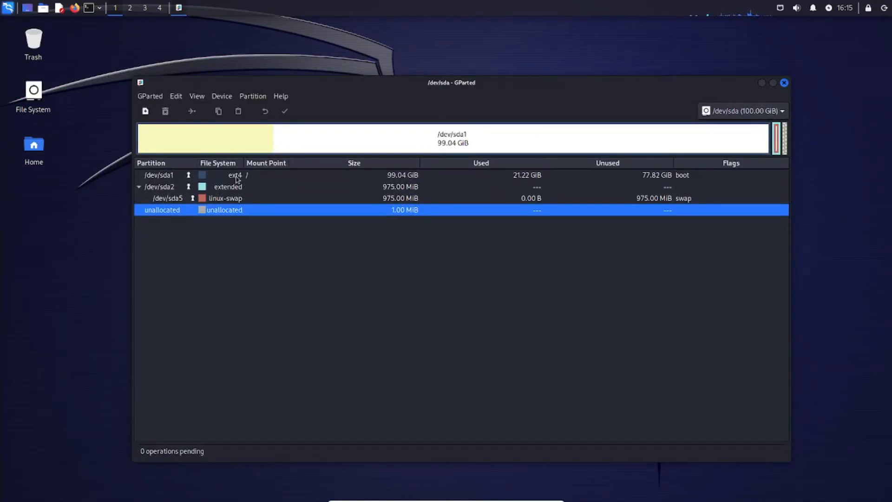
Examine the ext4, extended and linux-swap partitions on the /dev/sda drive.
click(222, 200)
click(225, 190)
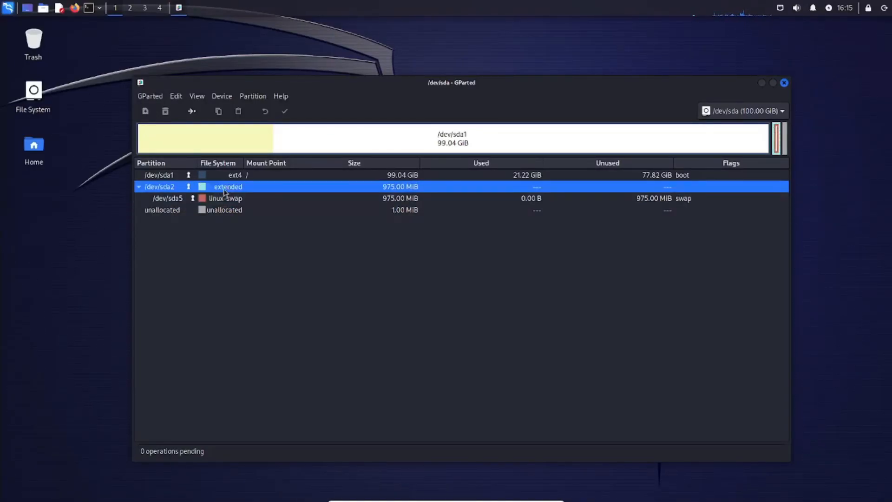
click(251, 175)
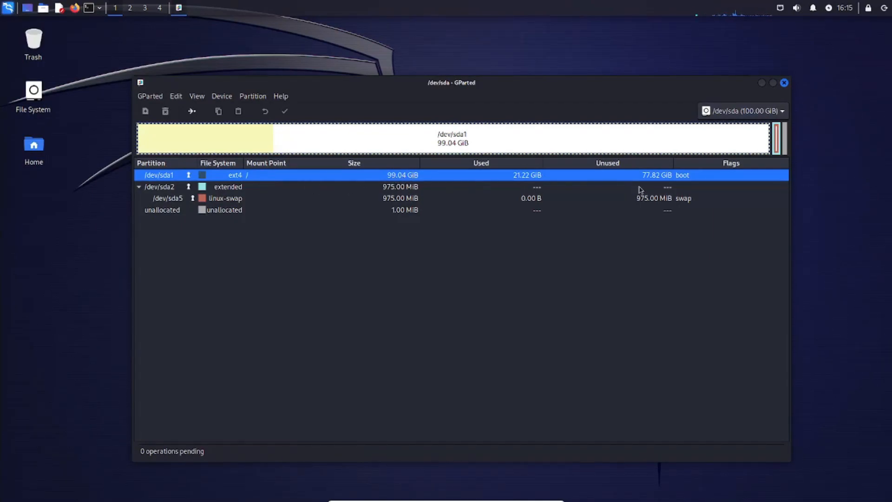
click(228, 198)
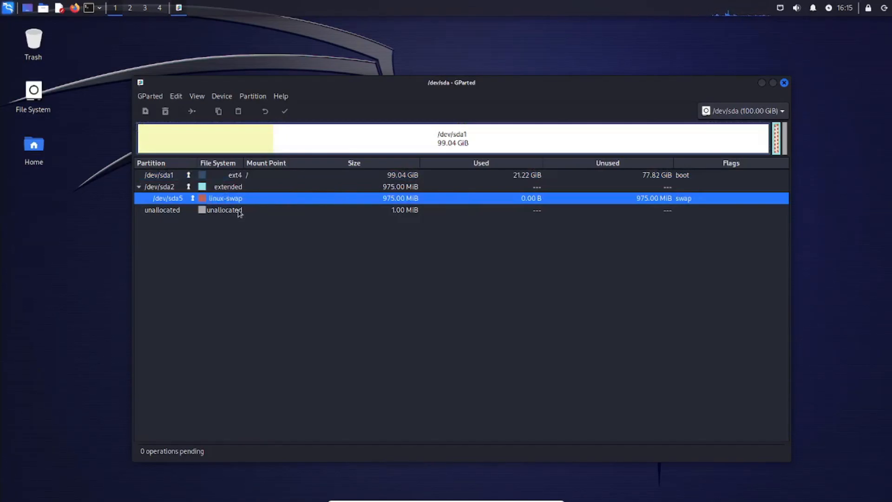
Switch to the /dev/sdb drive and create a new partition table on it.
click(781, 111)
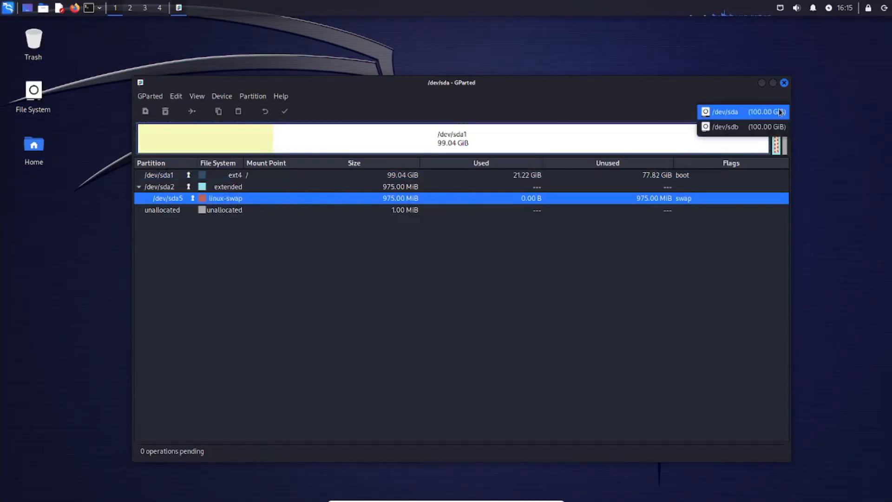
click(760, 133)
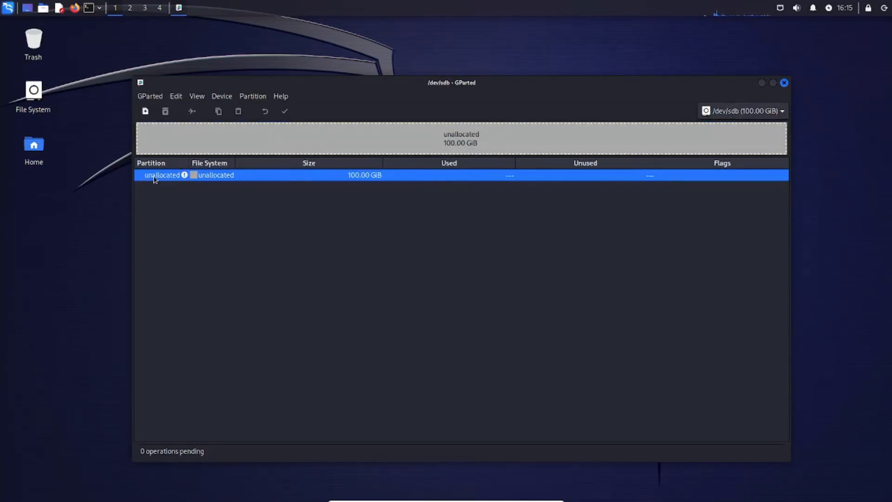
click(221, 97)
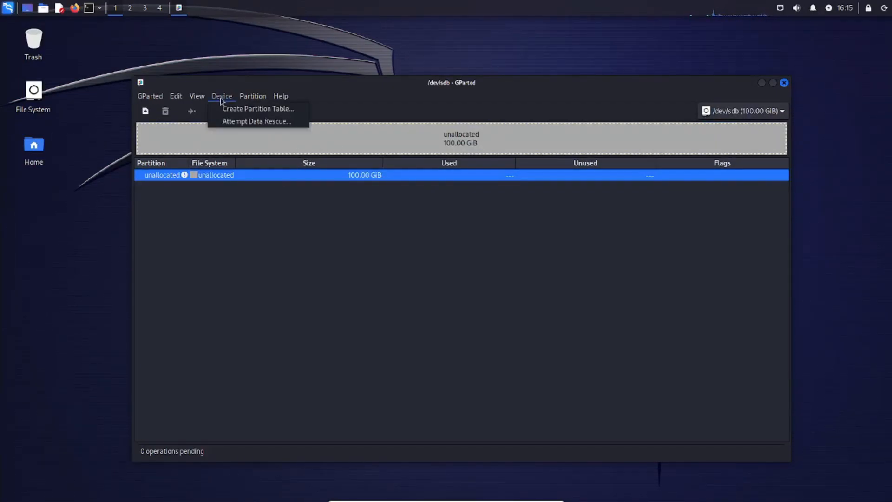
click(226, 109)
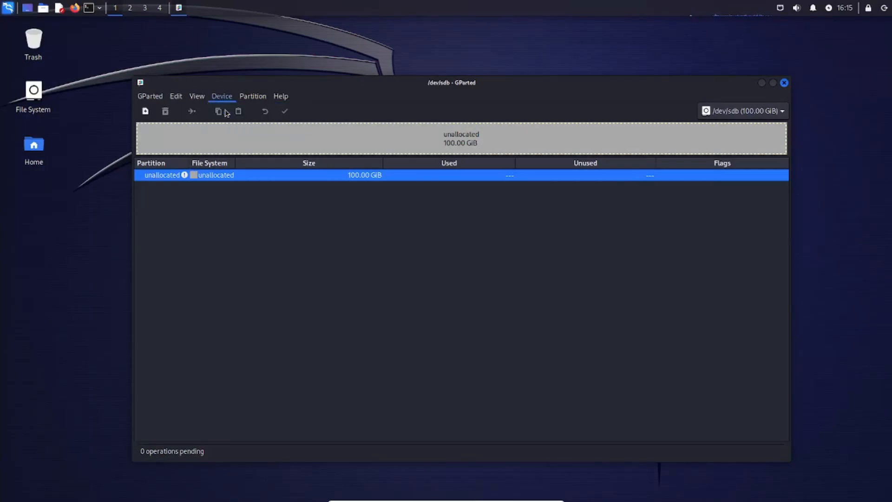
click(587, 315)
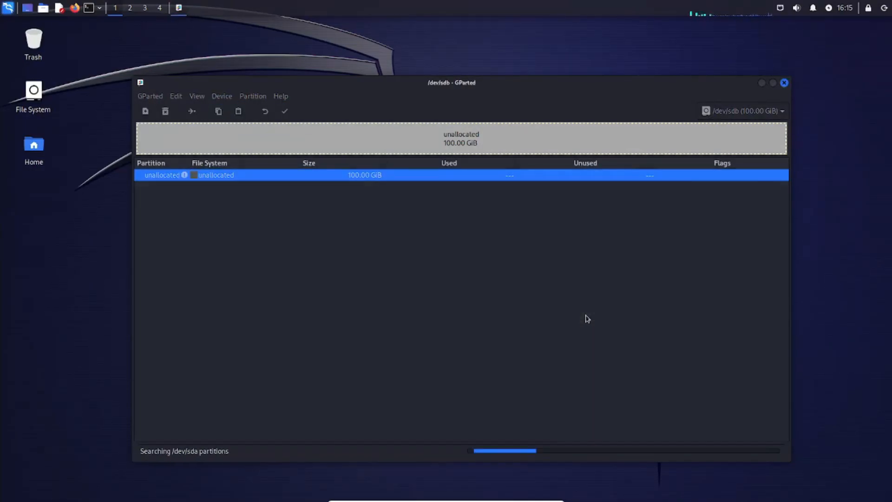
Add a new primary ext4 partition labelled share that fills the unallocated space on /dev/sdb.
right_click(270, 145)
click(278, 150)
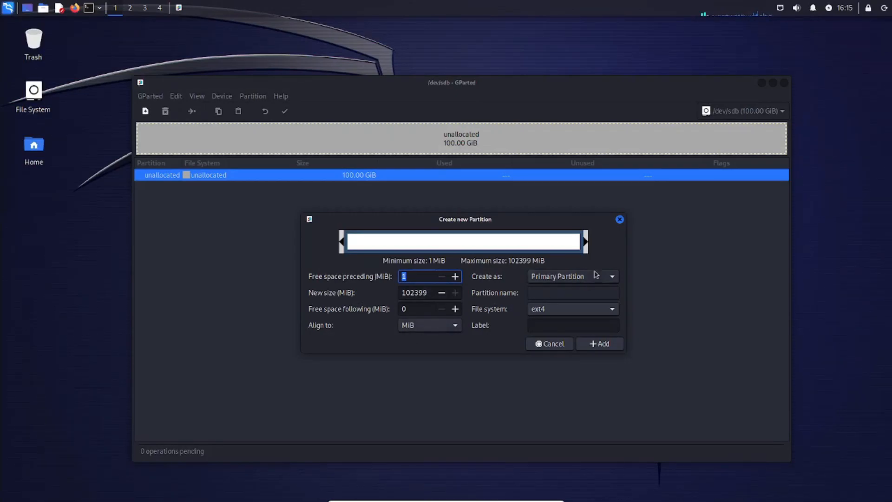
click(570, 281)
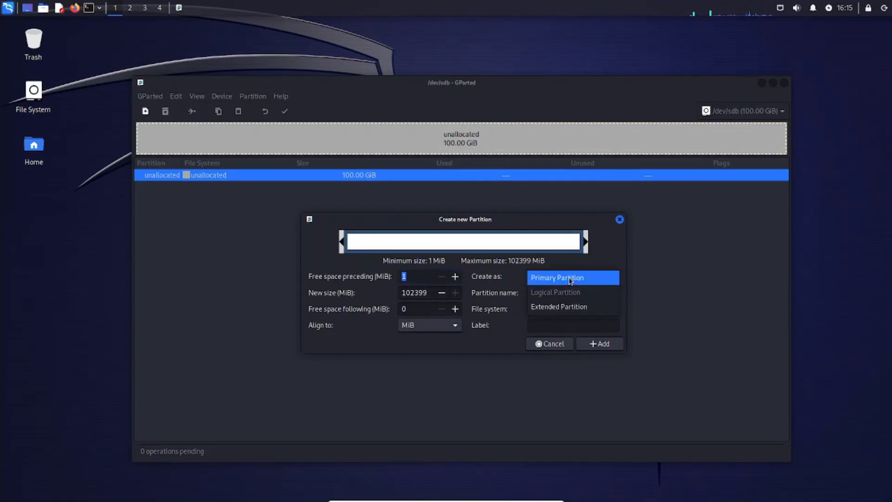
click(571, 280)
click(551, 312)
click(552, 314)
click(558, 322)
text(share)
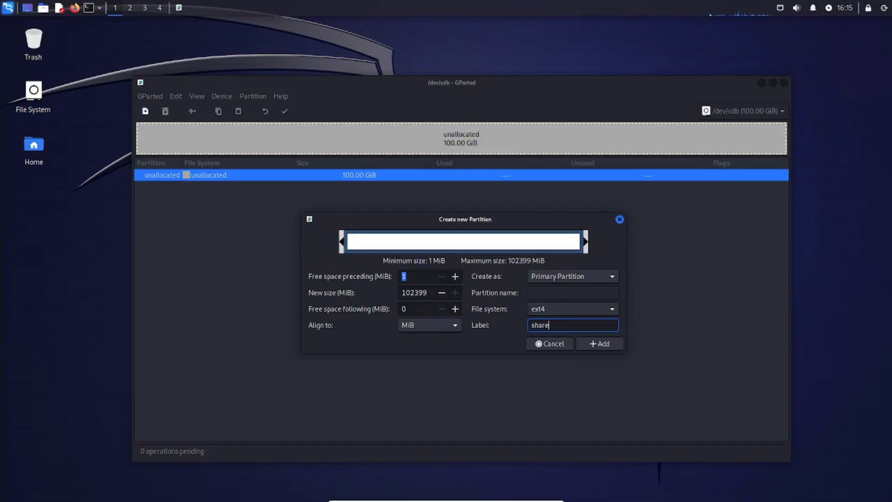
click(600, 345)
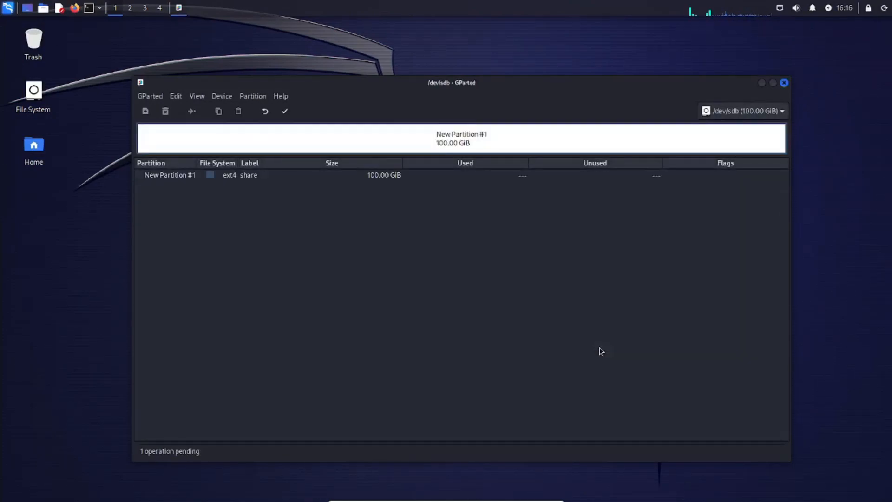
Apply the pending partition operation to /dev/sdb and close GParted.
click(285, 111)
click(514, 311)
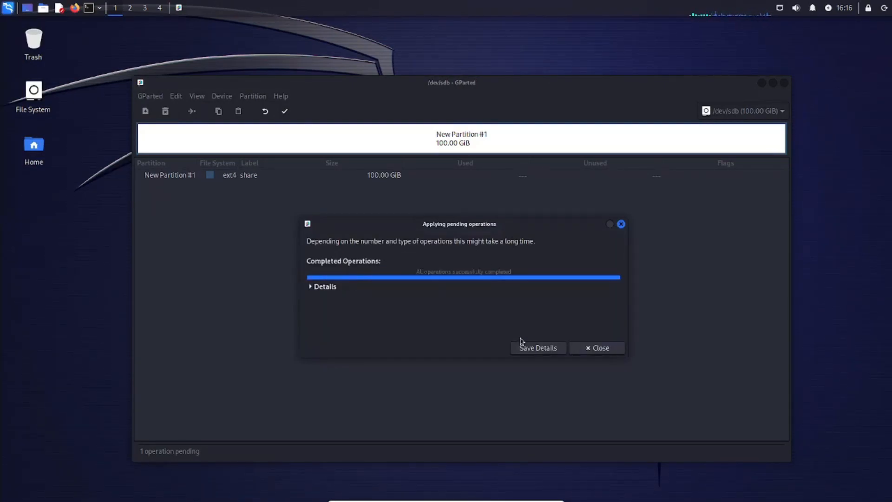
click(597, 348)
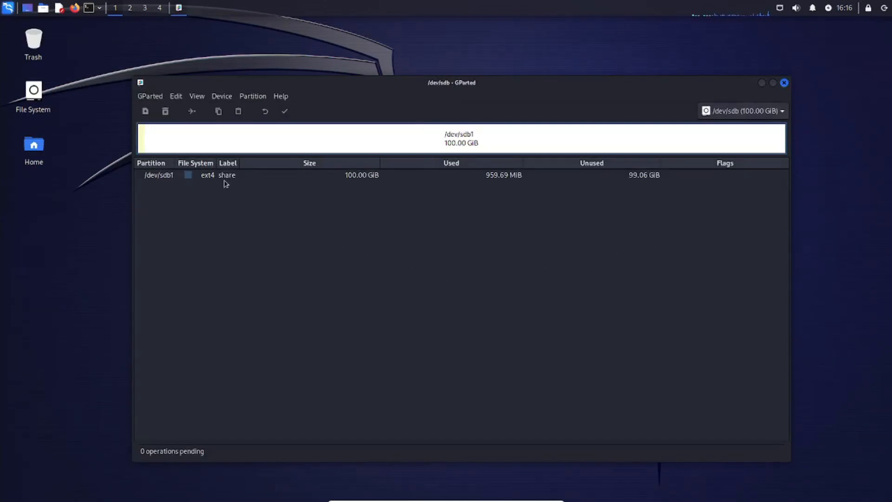
click(783, 83)
Mount and open the share volume from the desktop using the account password, and check which creation options its folder offers.
double_click(34, 197)
text(kali•••••••••)
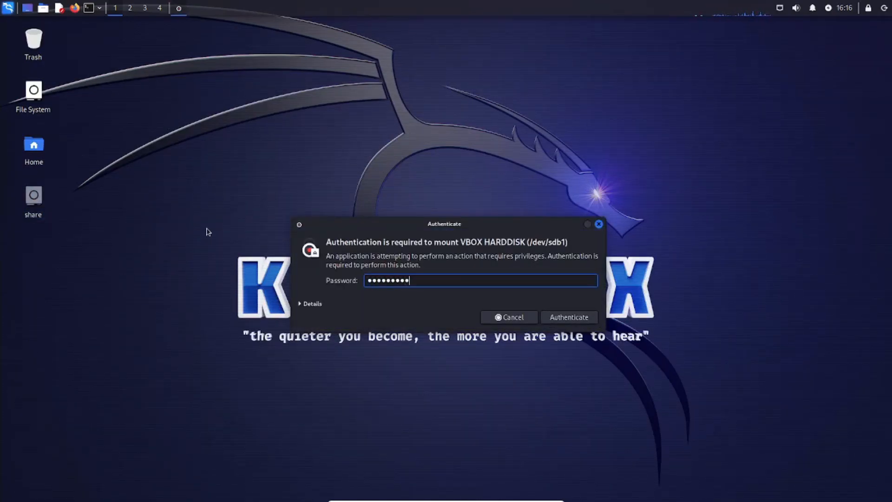
key(Return)
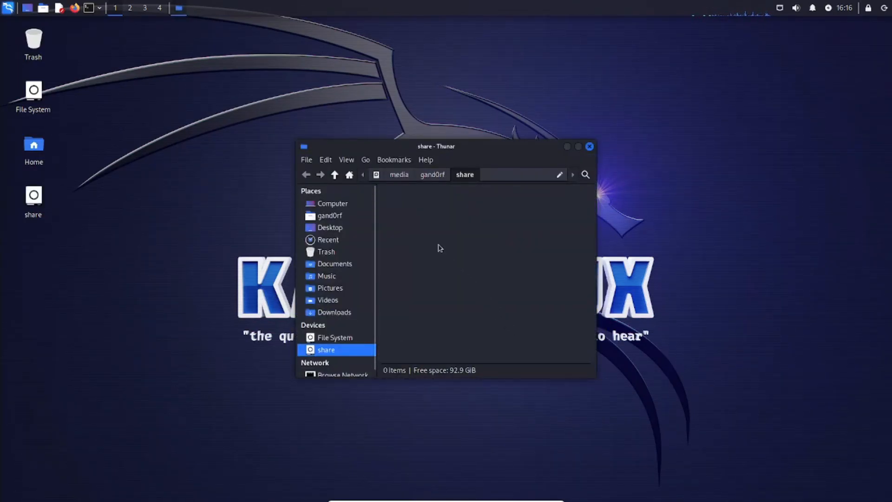
right_click(423, 229)
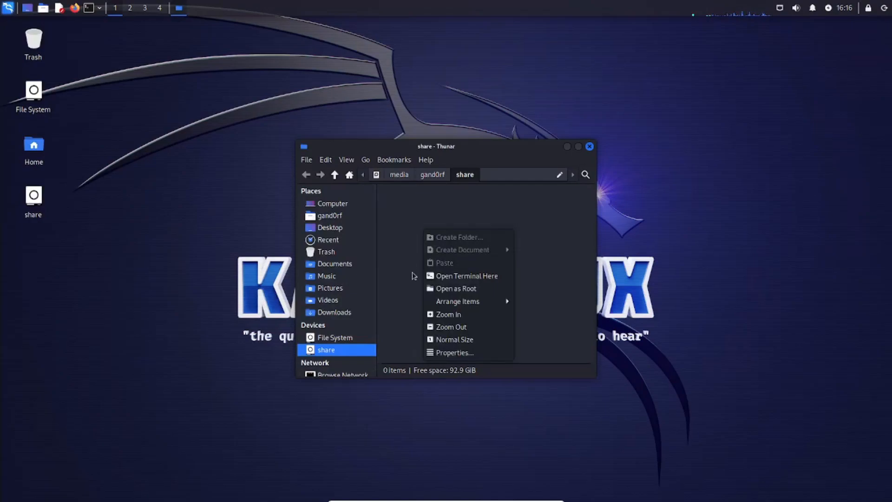
click(438, 214)
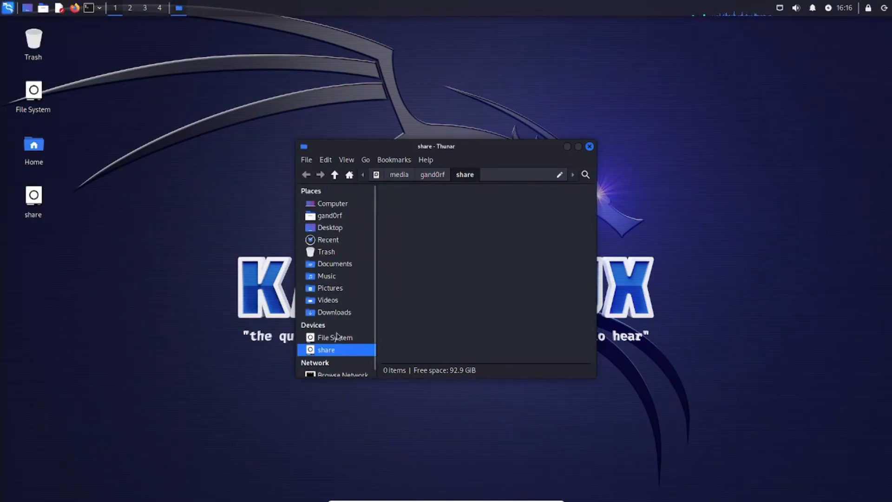
Open a terminal in the share folder, reduce its window so the desktop icons show, and enlarge the text three steps.
right_click(462, 300)
click(494, 347)
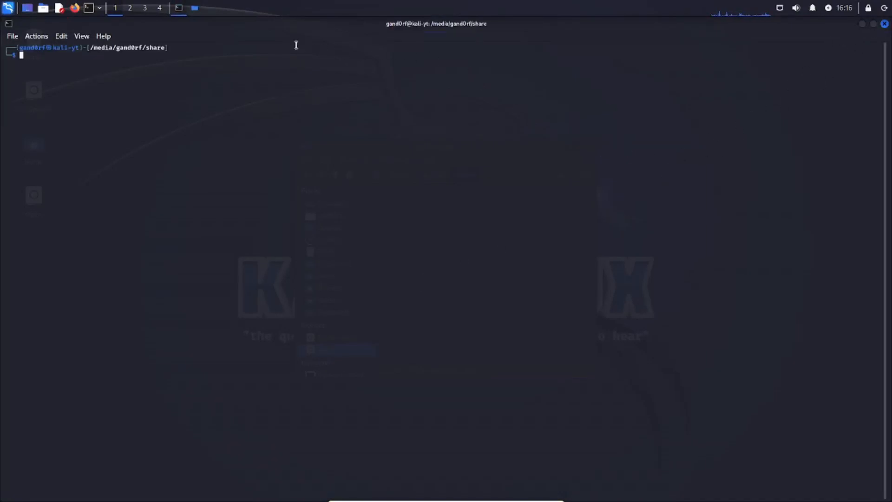
drag(293, 26, 314, 83)
drag(29, 75, 103, 120)
drag(27, 118, 84, 58)
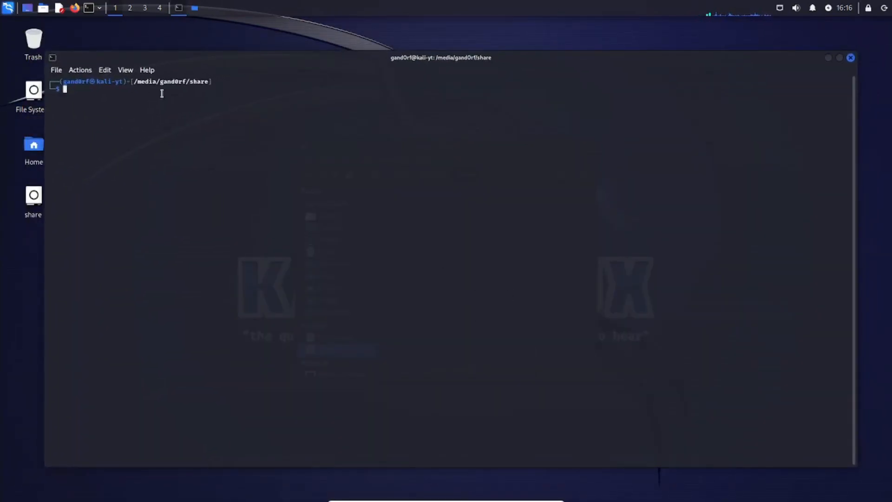
drag(45, 128, 131, 133)
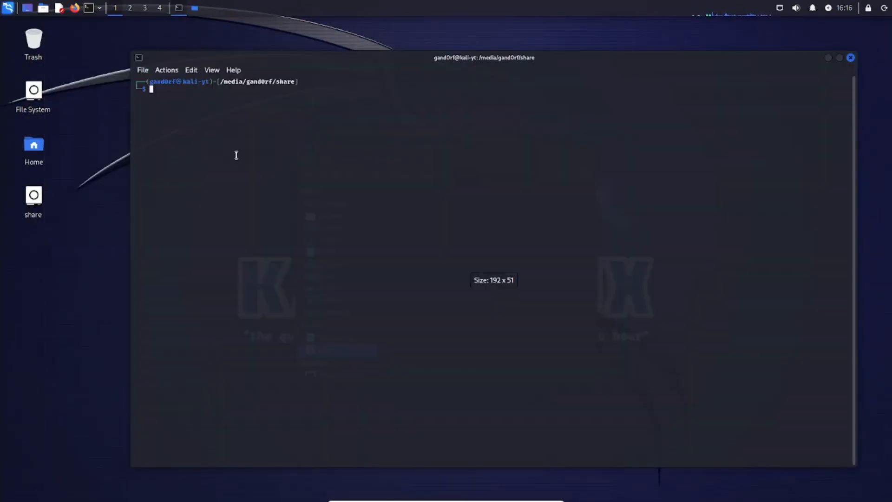
key(ctrl+plus)
key(ctrl+plus)
key(ctrl+plus)
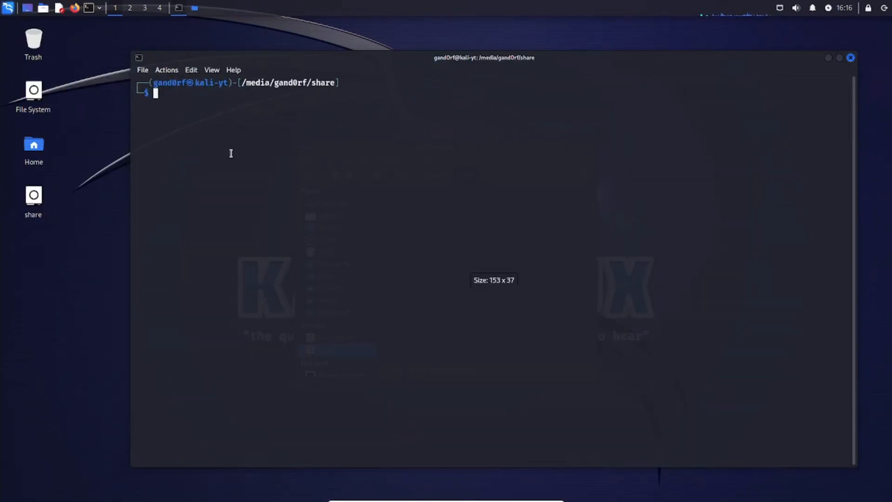
Go up to the parent folder with cd ../ and list its ownership with ls -al, examining the share entry.
text(cd ../)
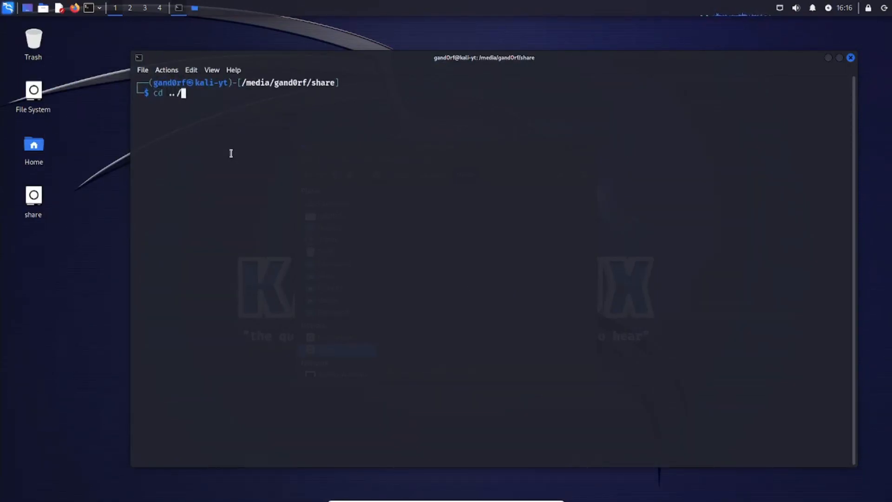
key(Return)
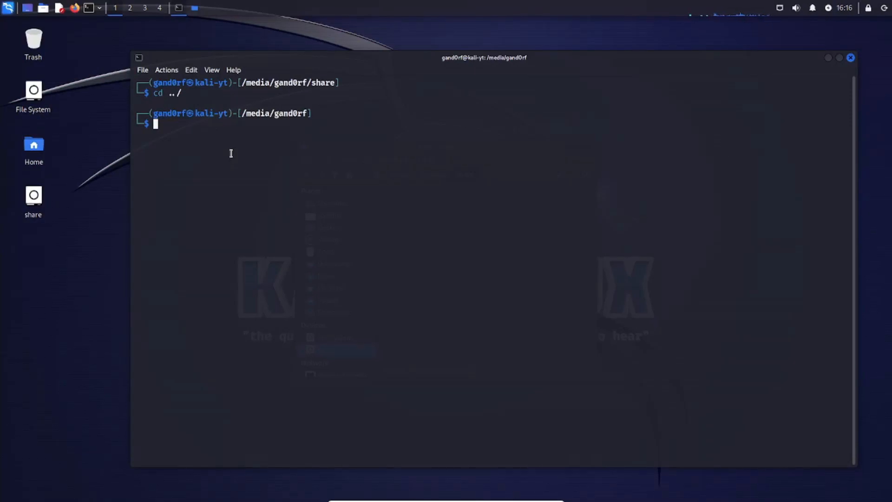
text(ls -al)
key(Return)
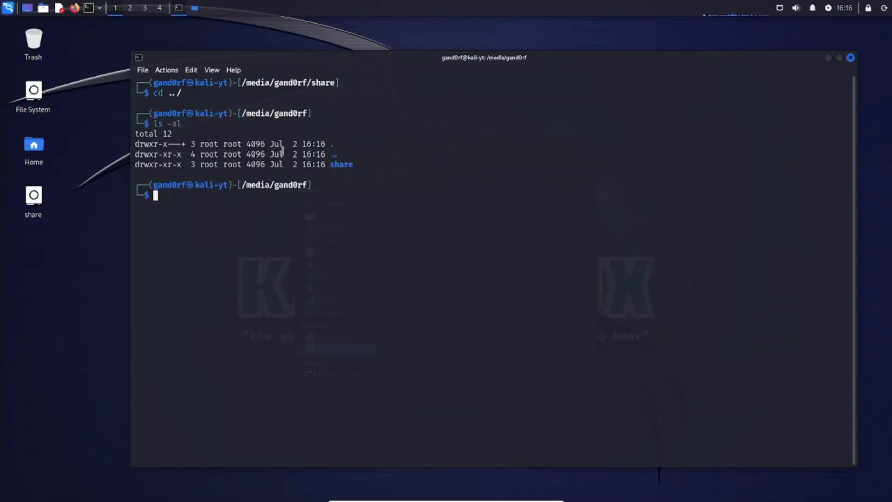
drag(158, 164, 177, 165)
click(175, 195)
Try to change ownership with sudo chown, giving share before the account's username, and authenticate with the account password.
text(sudo )
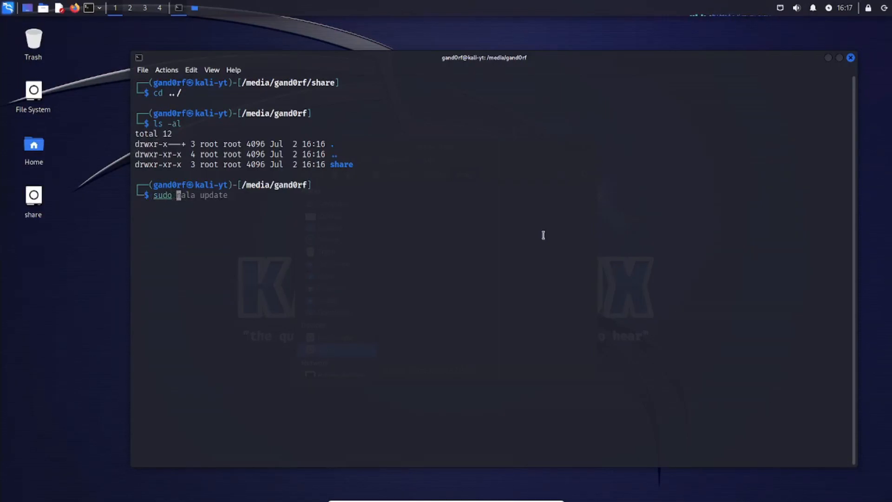
text(chown share gand0rf)
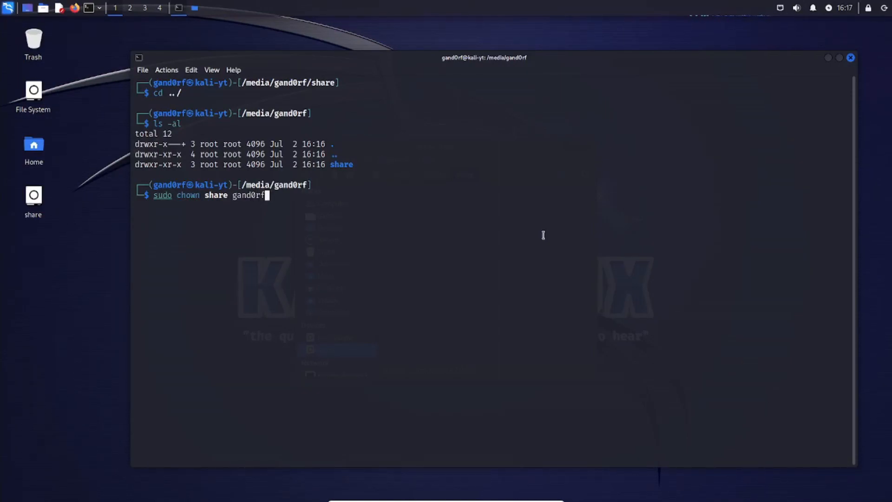
key(Return)
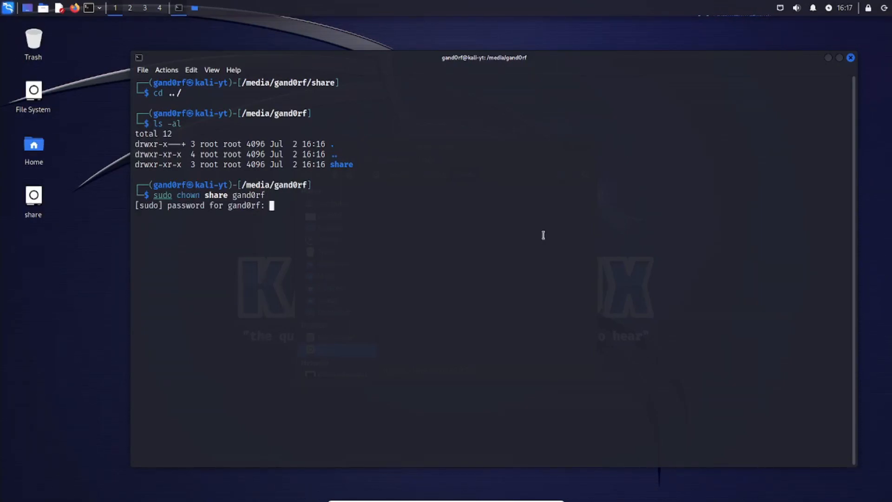
key(Return)
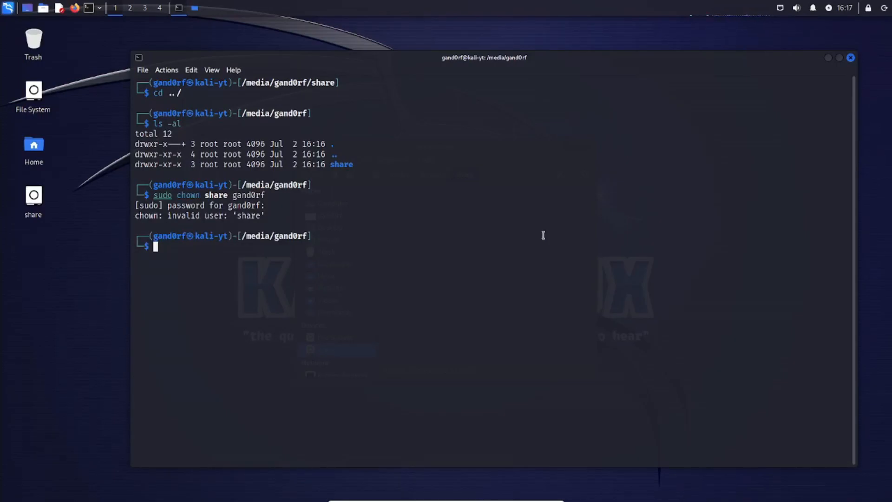
Consult chown --help and make the user account the owner of the share folder with sudo chown, giving the username before share.
text(chown --help)
key(Return)
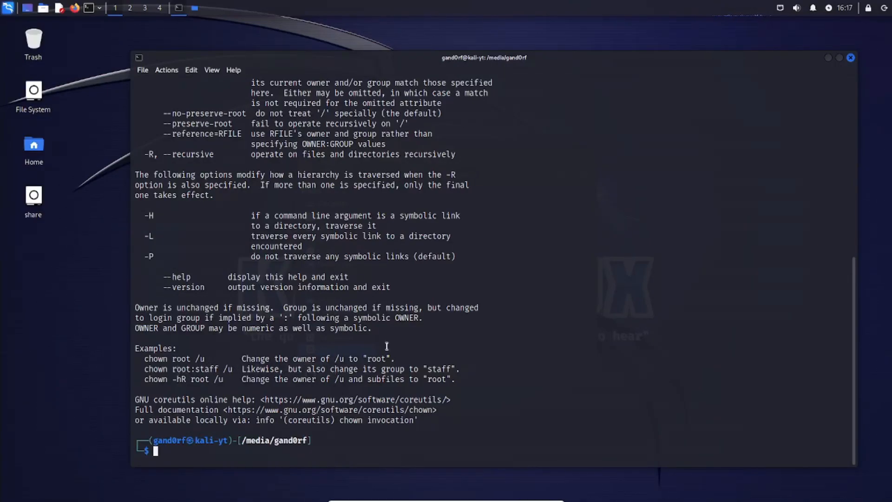
text(sudo chown share gand0rf)
key(Left)
key(Left)
key(Left)
key(Left)
key(Left)
key(Left)
key(Left)
key(Left)
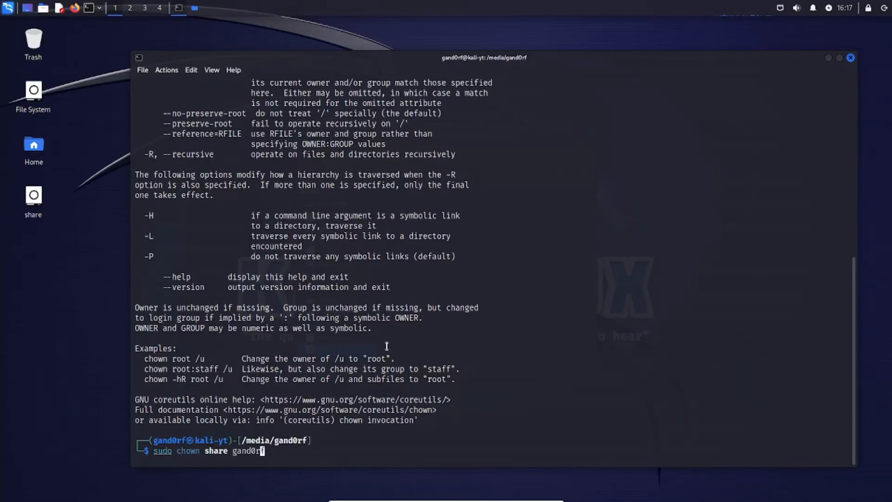
key(BackSpace)
key(BackSpace)
key(BackSpace)
key(BackSpace)
key(BackSpace)
key(BackSpace)
key(Right)
key(Right)
key(Right)
key(Right)
key(Right)
key(Right)
key(Right)
key(Right)
text(share)
key(Return)
Check the share folder's ownership with ls -al, and check the creation options offered in its file manager window.
text(ls -al)
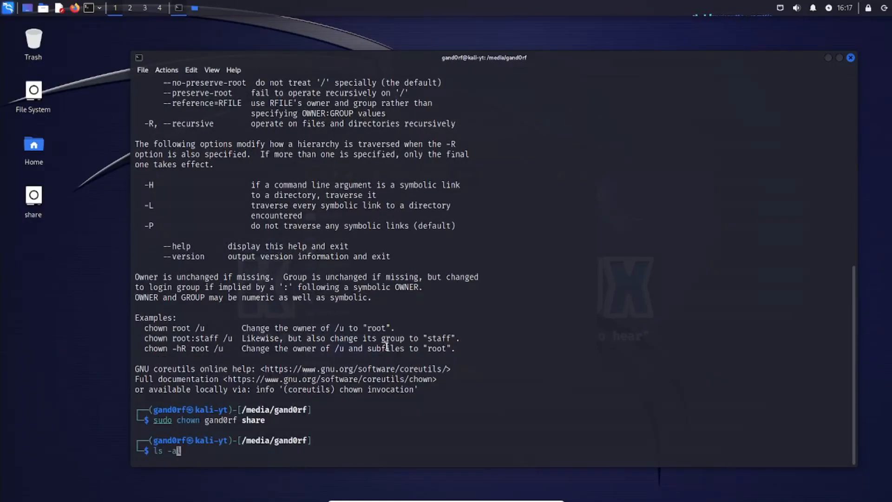
key(Return)
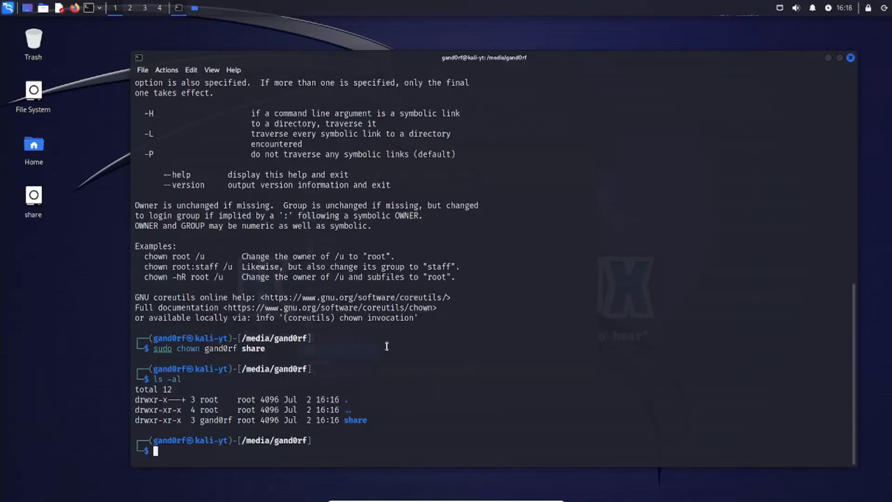
drag(431, 57, 394, 223)
click(432, 202)
right_click(430, 214)
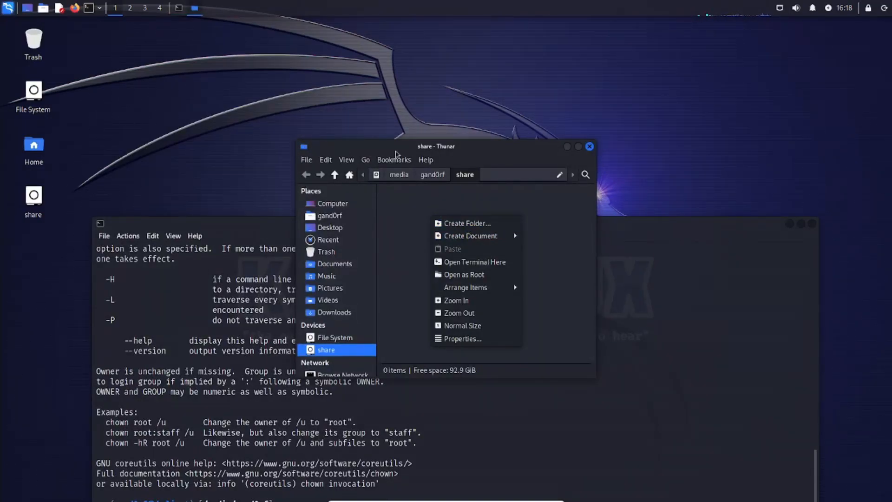
click(488, 125)
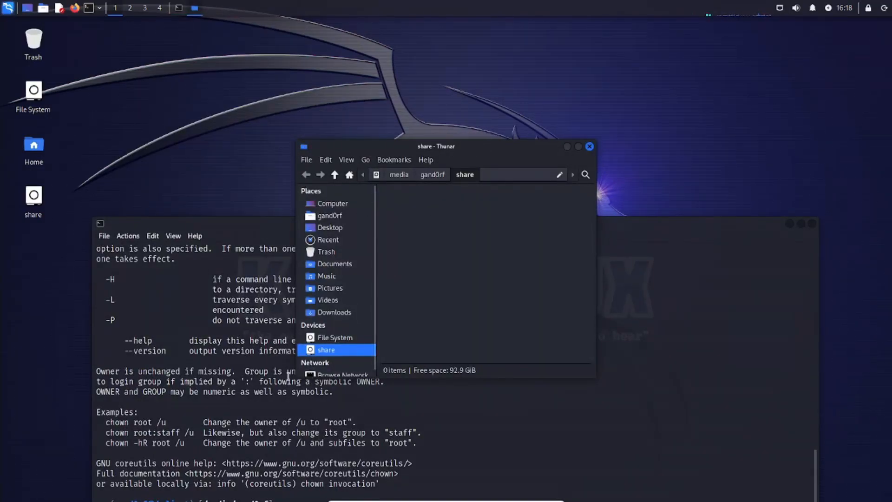
Enlarge the share folder's file manager window and move it higher on the desktop.
drag(296, 377, 200, 411)
drag(412, 148, 439, 85)
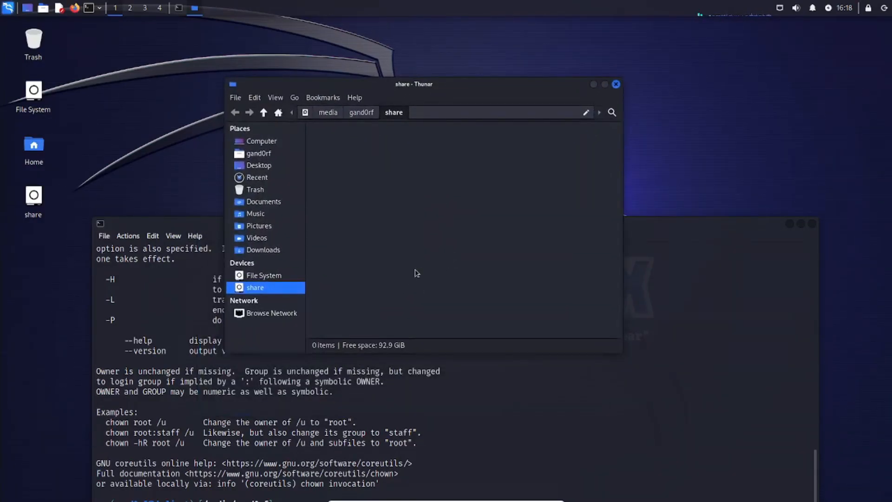